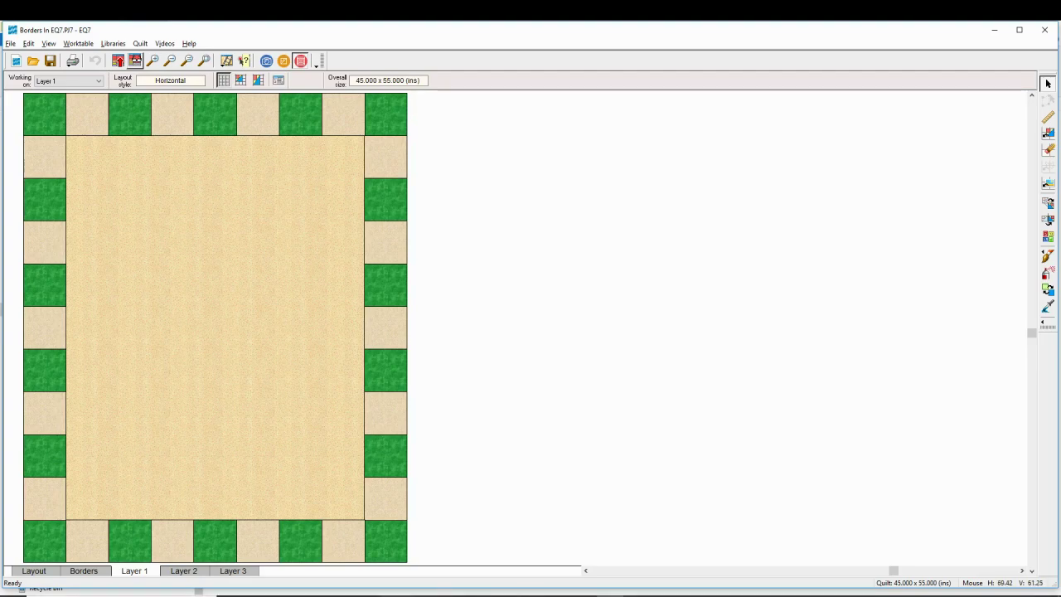
Switch to the browser, view the Facebook group post asking about outer border square sizes, and return to EQ7.
click(340, 593)
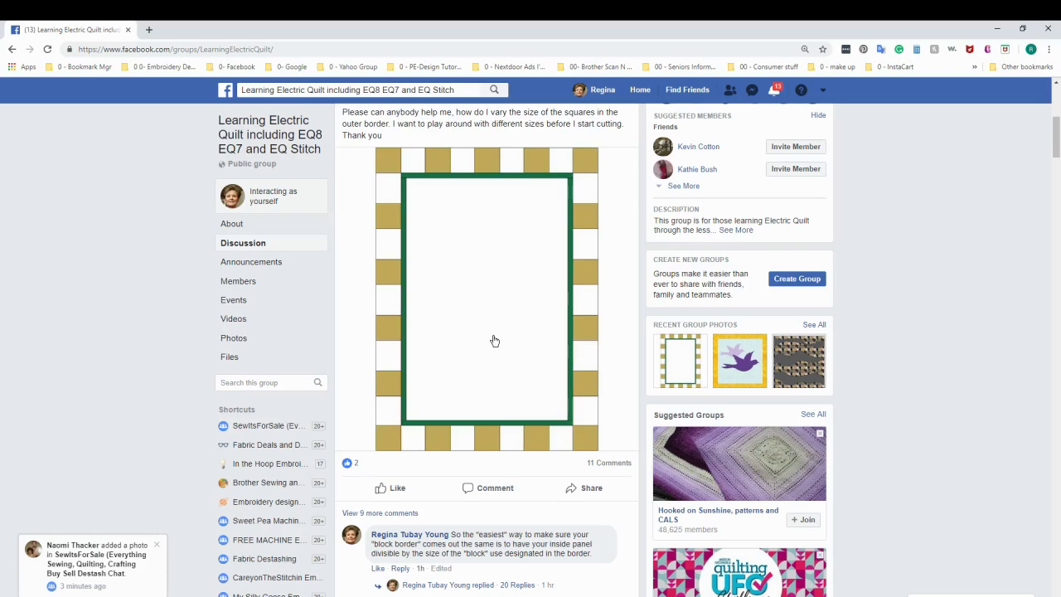
key(alt+Tab)
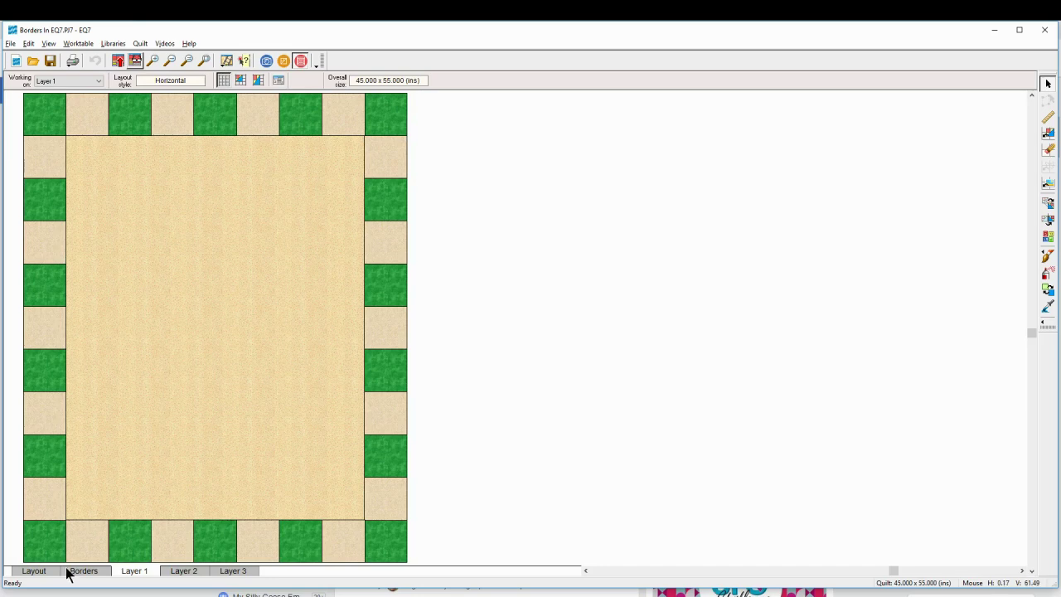
Compare the quilt's center layout dimensions with the border's style, widths and block counts.
click(37, 571)
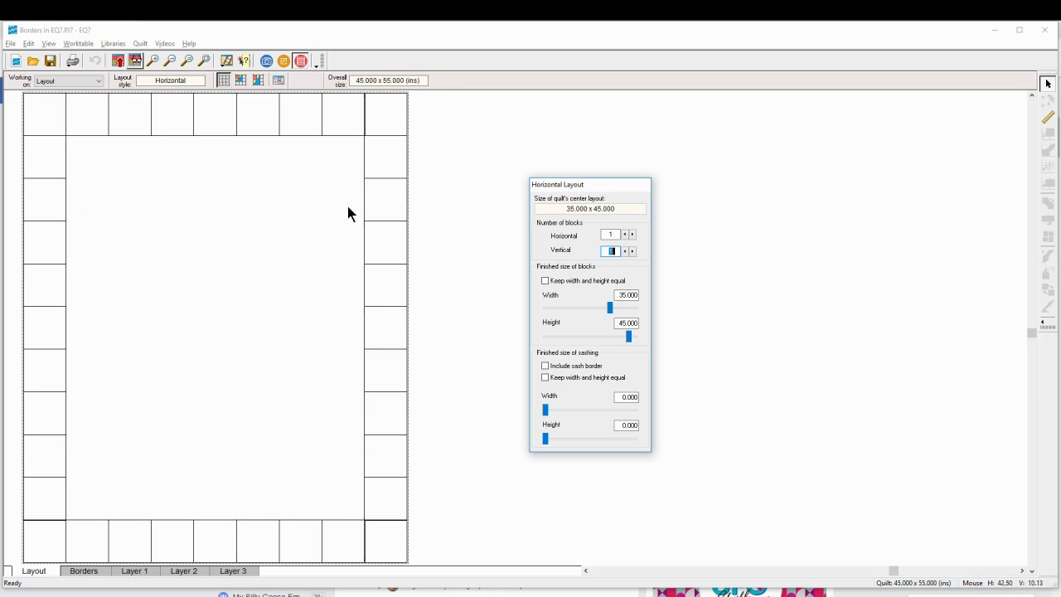
click(81, 571)
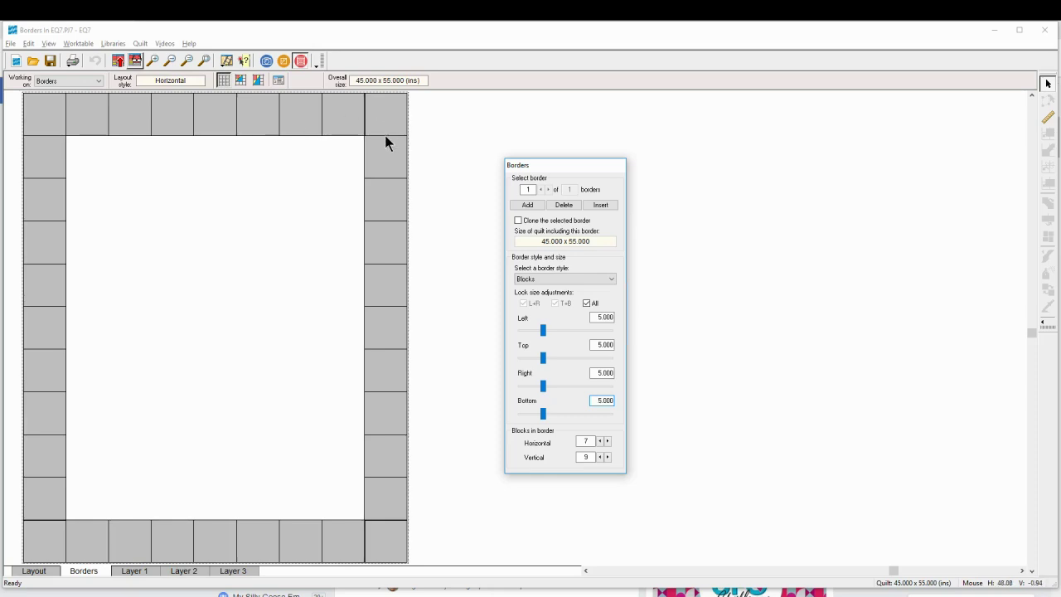
click(572, 279)
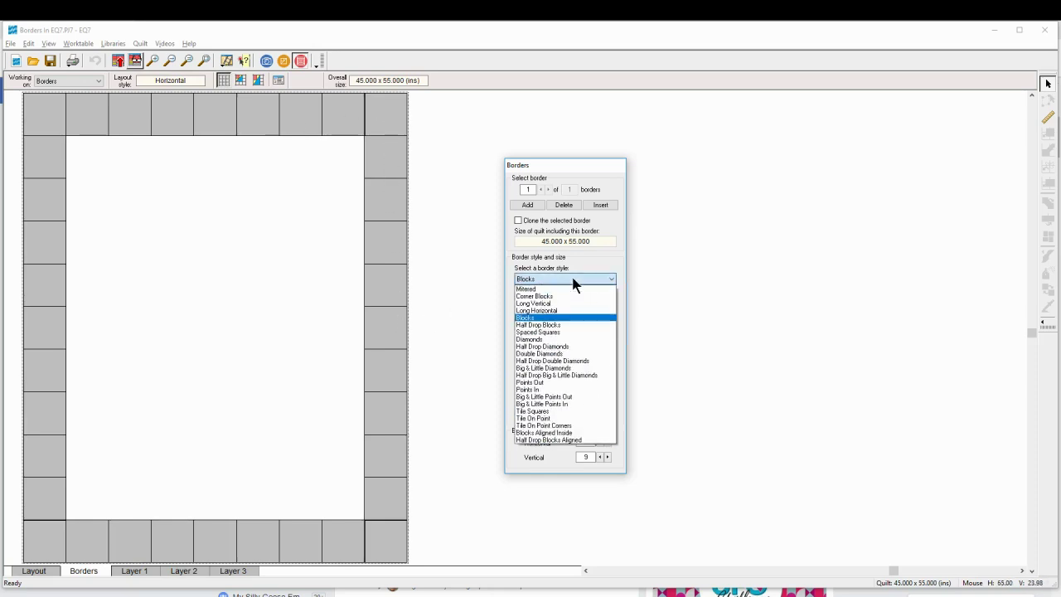
click(554, 317)
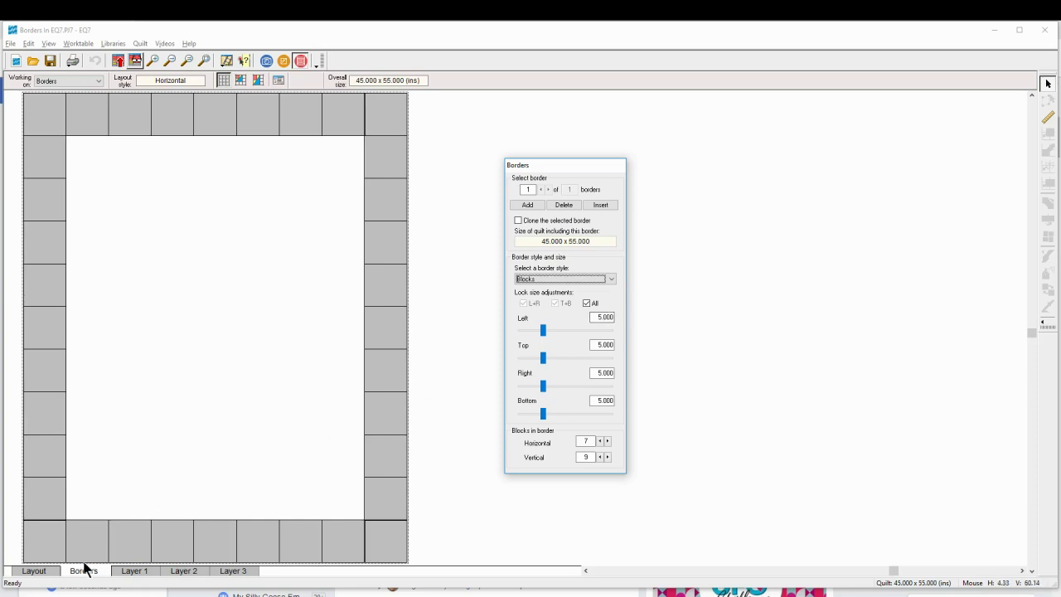
click(33, 572)
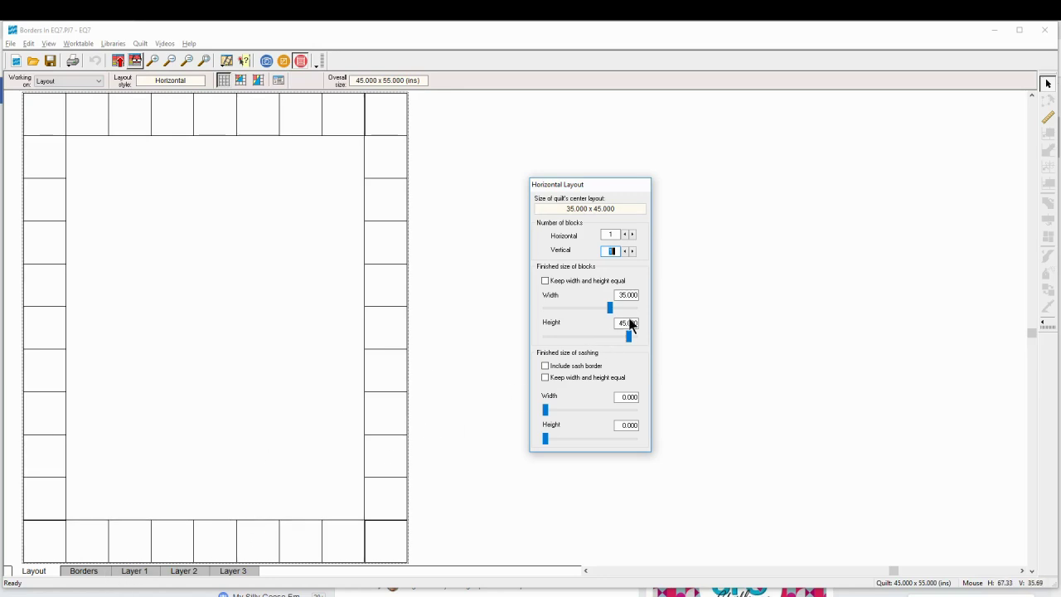
click(83, 572)
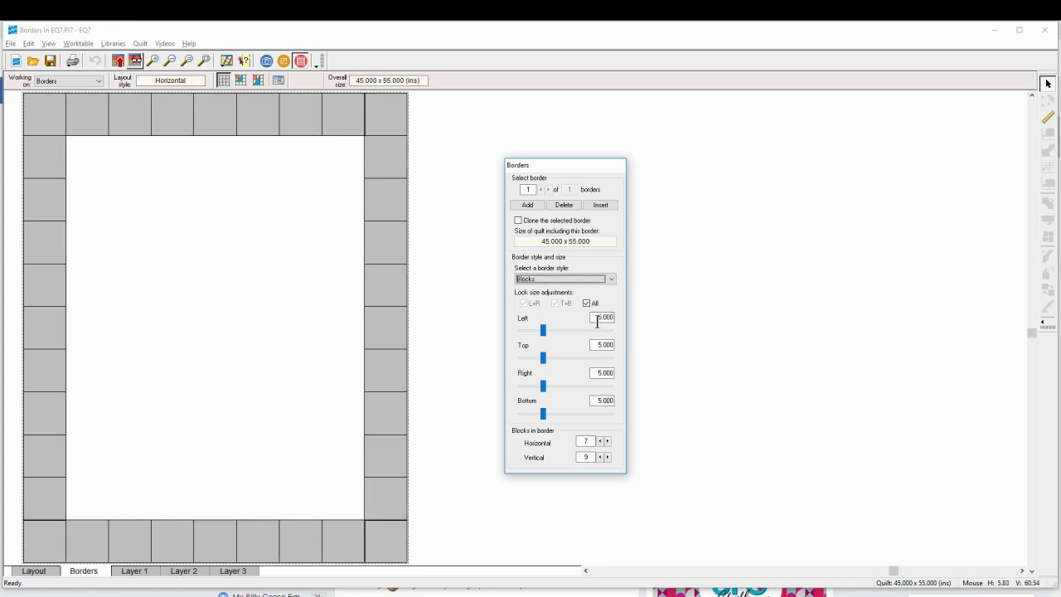
click(32, 572)
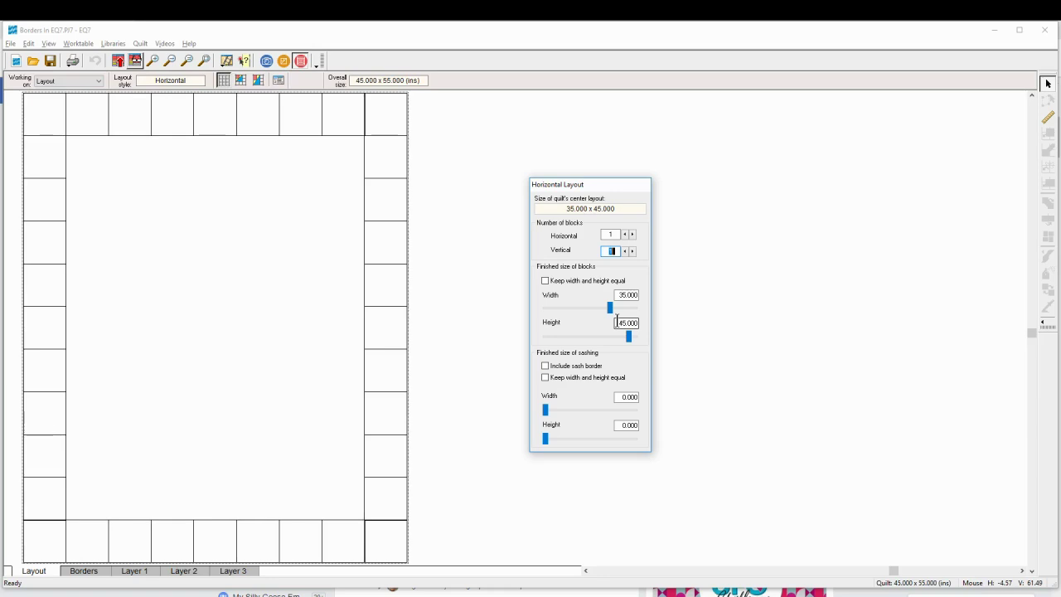
Preview the rotary cutting chart for the beige square below the upper-left corner block and check its cut size.
click(124, 572)
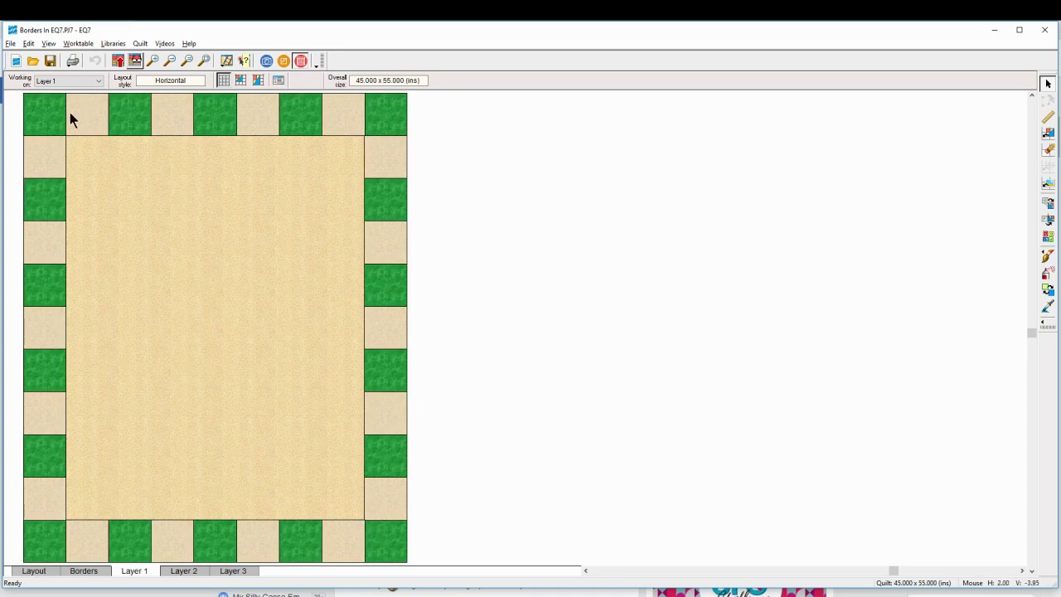
click(45, 120)
click(43, 151)
click(10, 43)
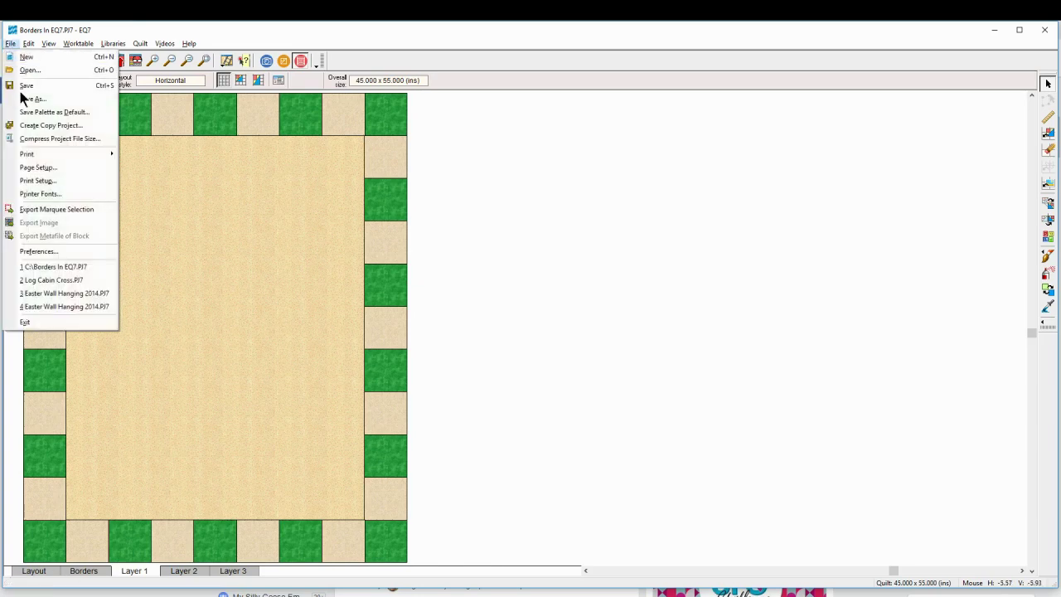
mouse_move(38, 155)
click(152, 198)
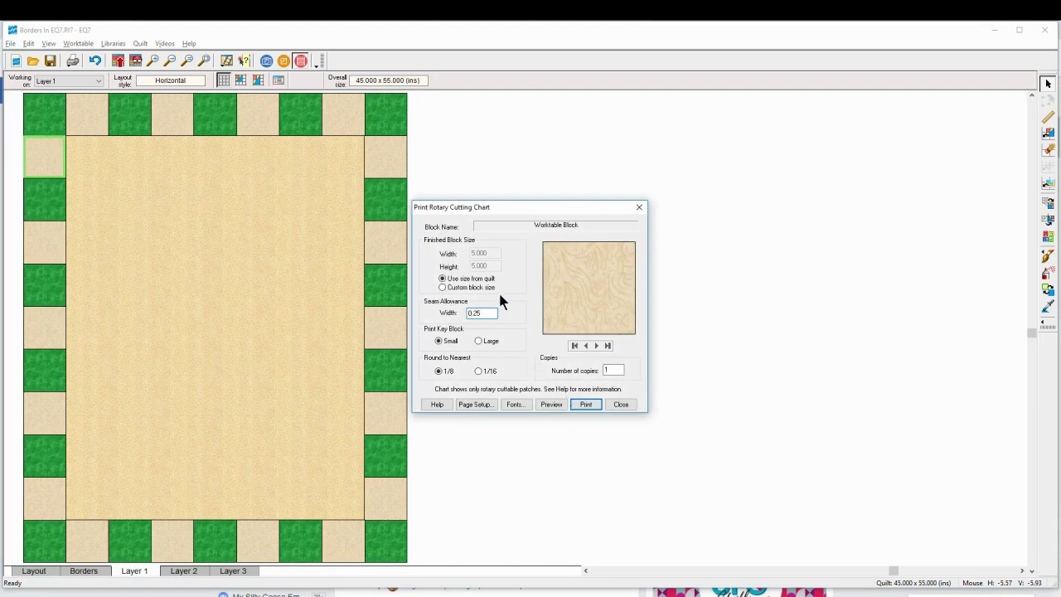
drag(467, 312, 472, 313)
click(552, 404)
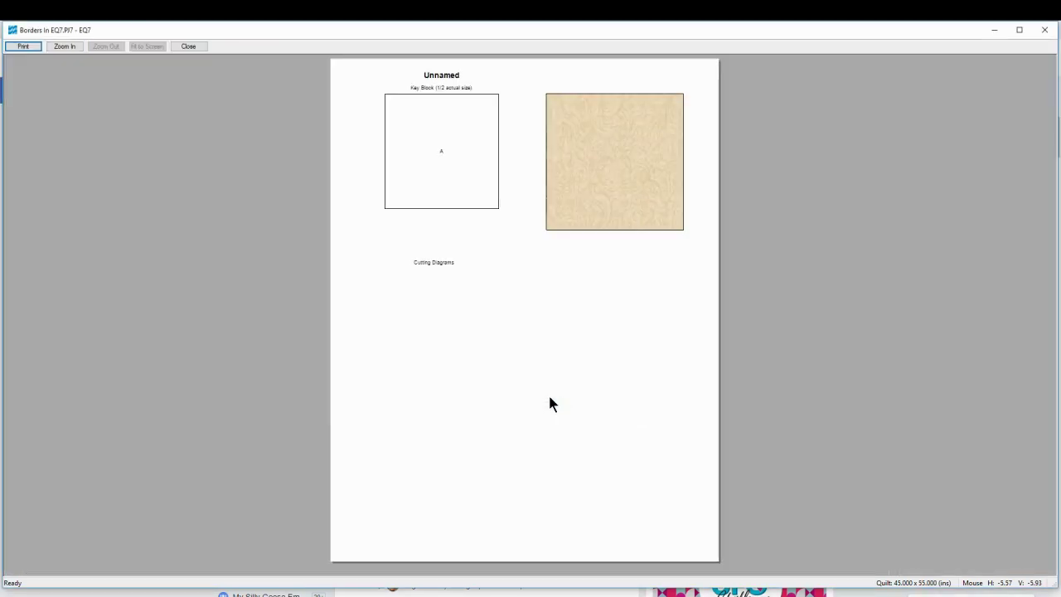
click(70, 48)
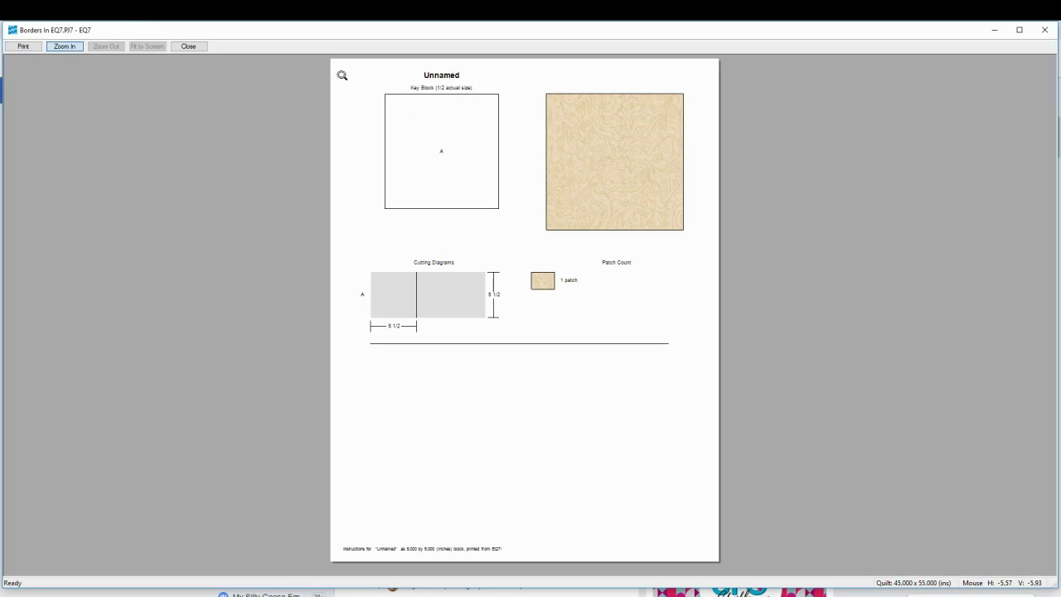
drag(338, 64, 709, 438)
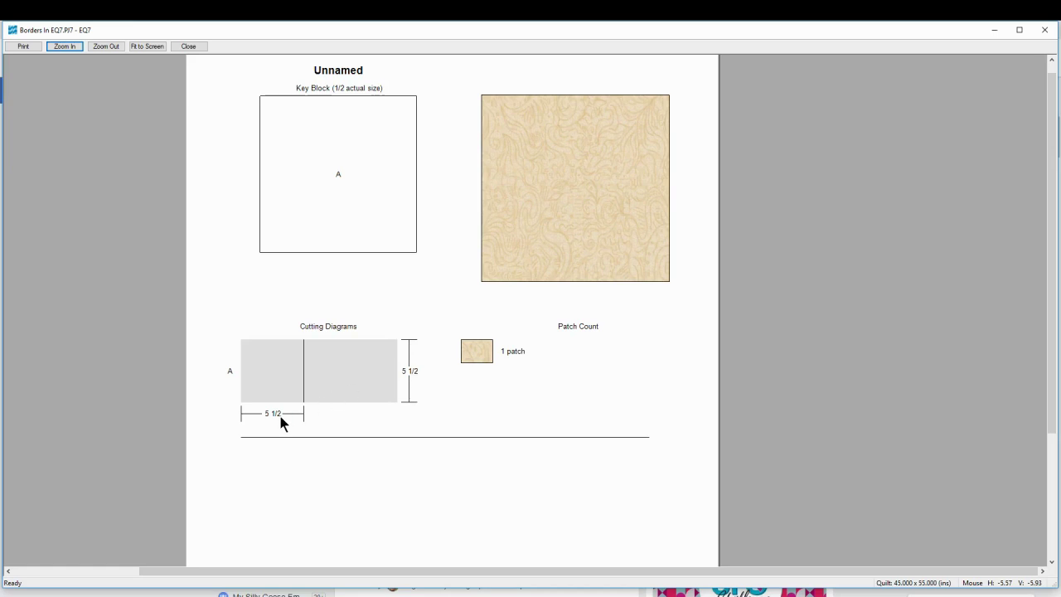
click(187, 46)
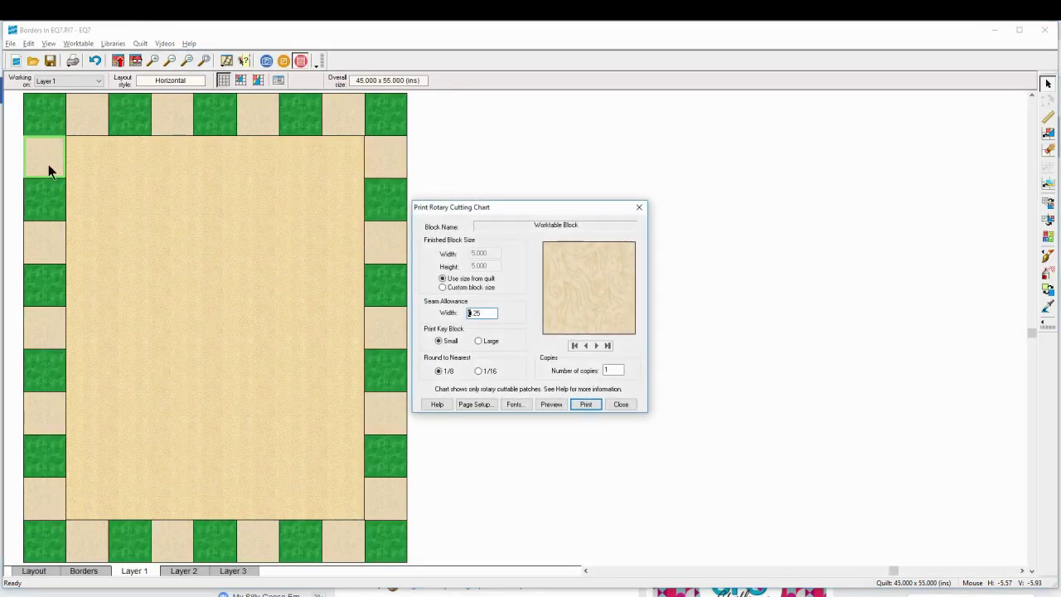
click(621, 405)
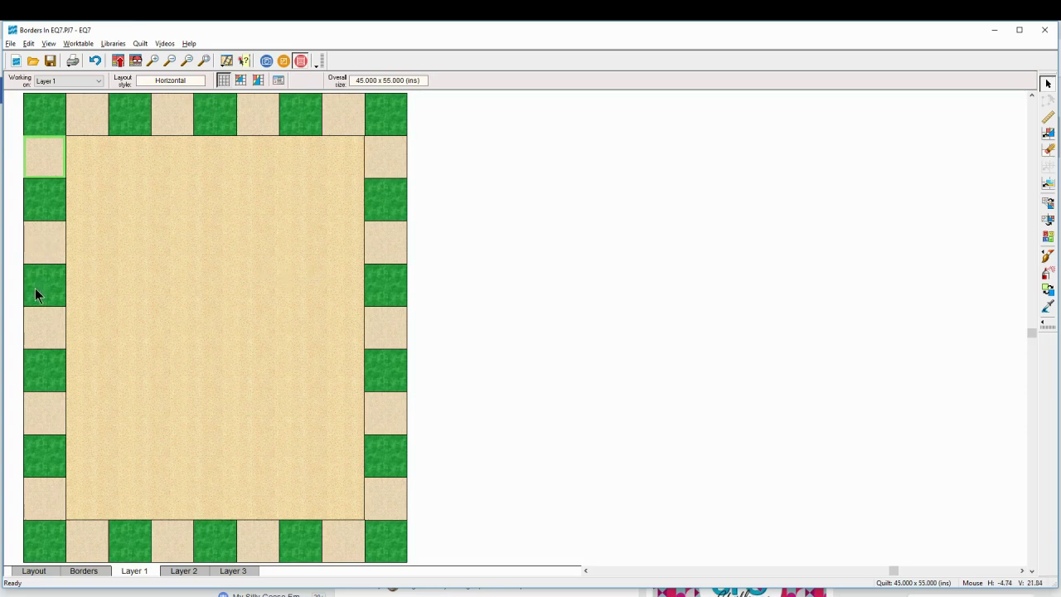
Preview the rotary cutting chart for the green square fifth from the top in the quilt's left border and check its cut size.
click(46, 156)
click(11, 44)
mouse_move(42, 156)
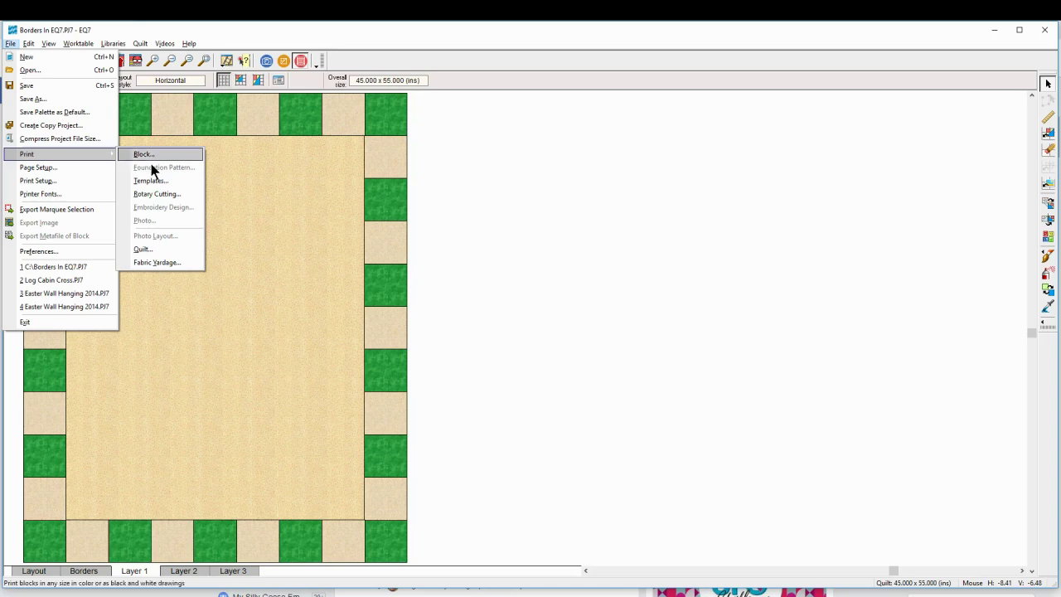
click(157, 194)
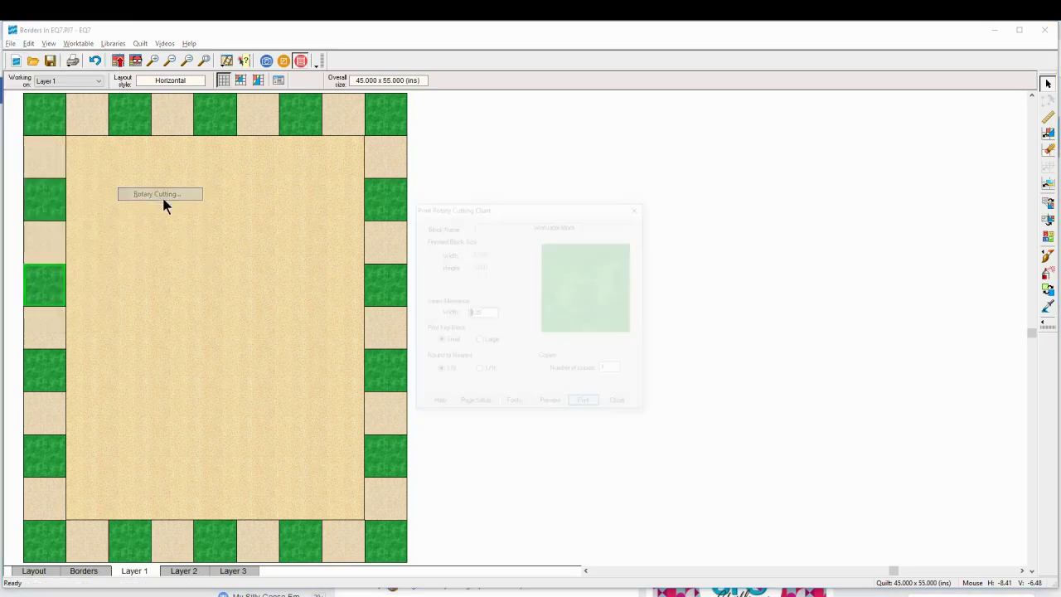
click(553, 404)
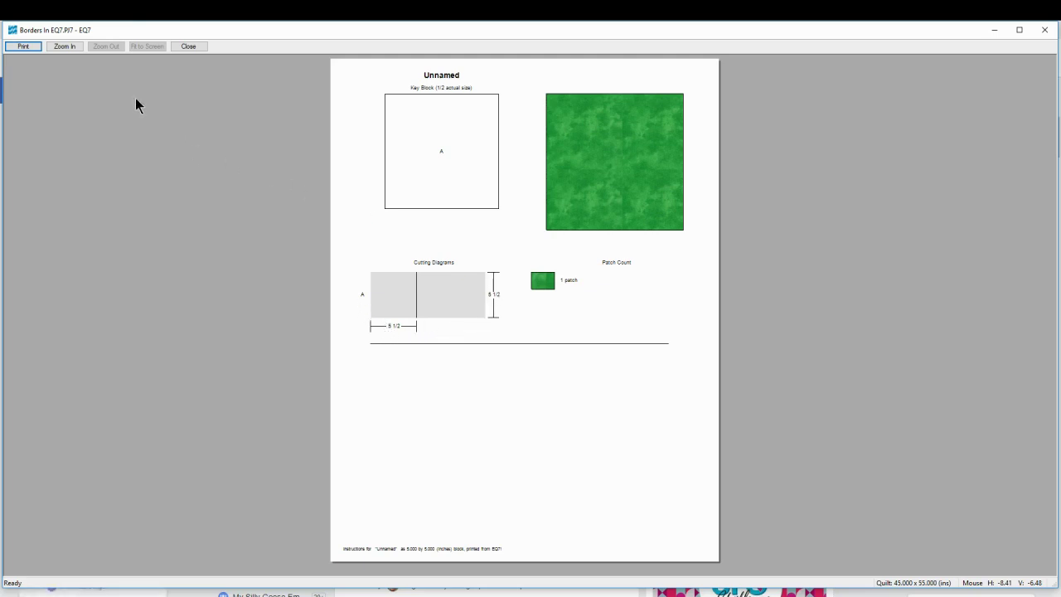
click(61, 46)
drag(369, 81, 705, 424)
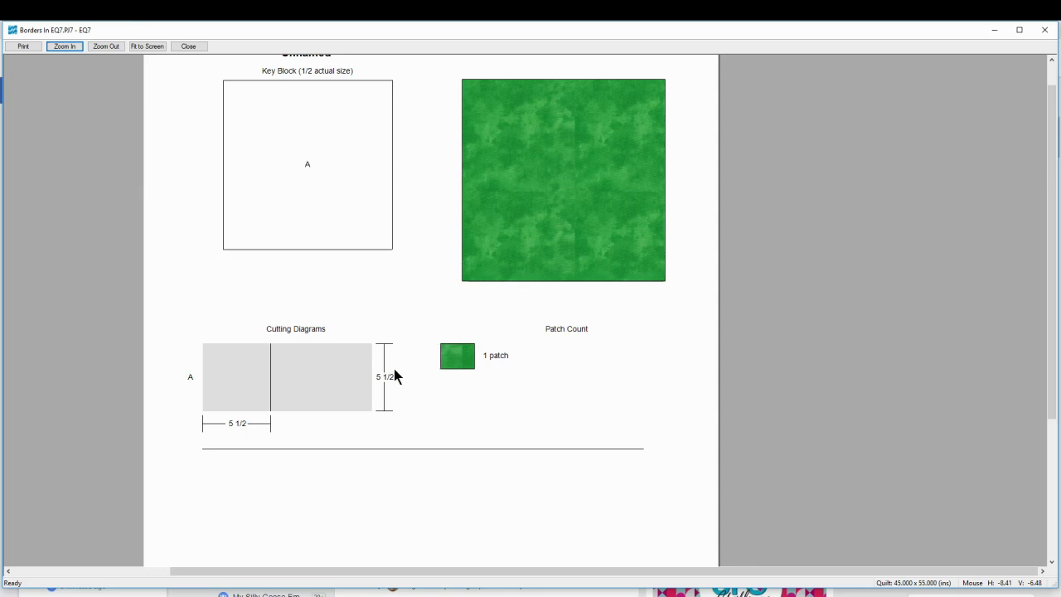
click(184, 46)
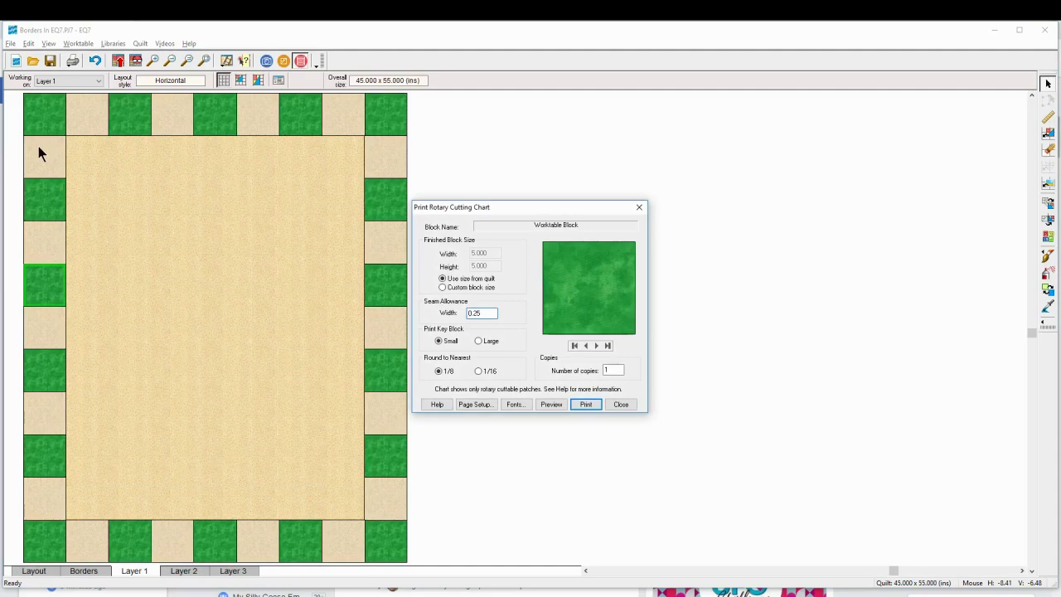
click(620, 404)
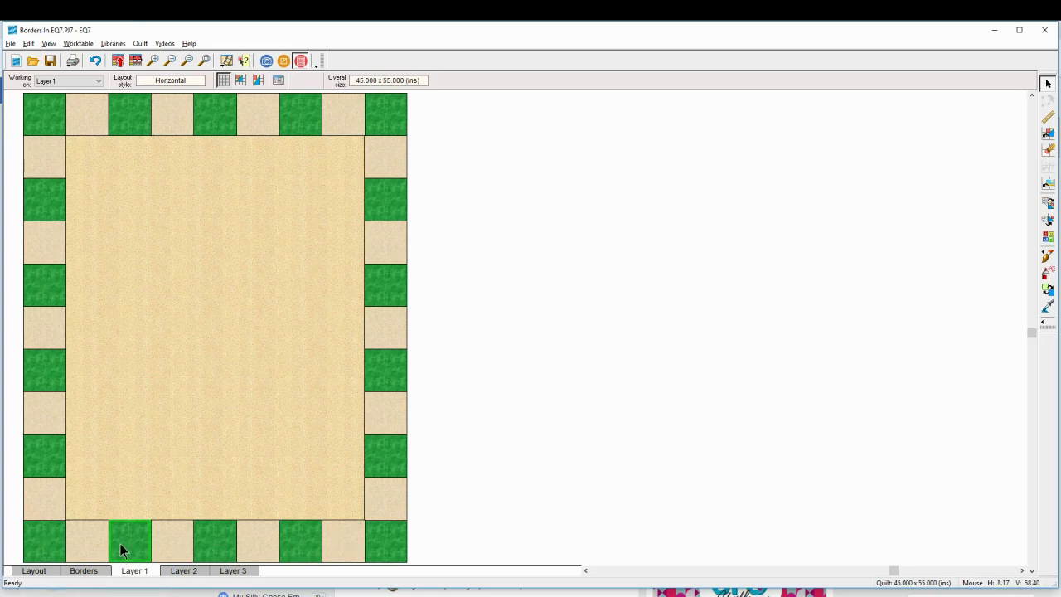
Preview the rotary cutting chart for the third square in the quilt's top border and check its cut size.
click(140, 108)
click(10, 43)
mouse_move(116, 153)
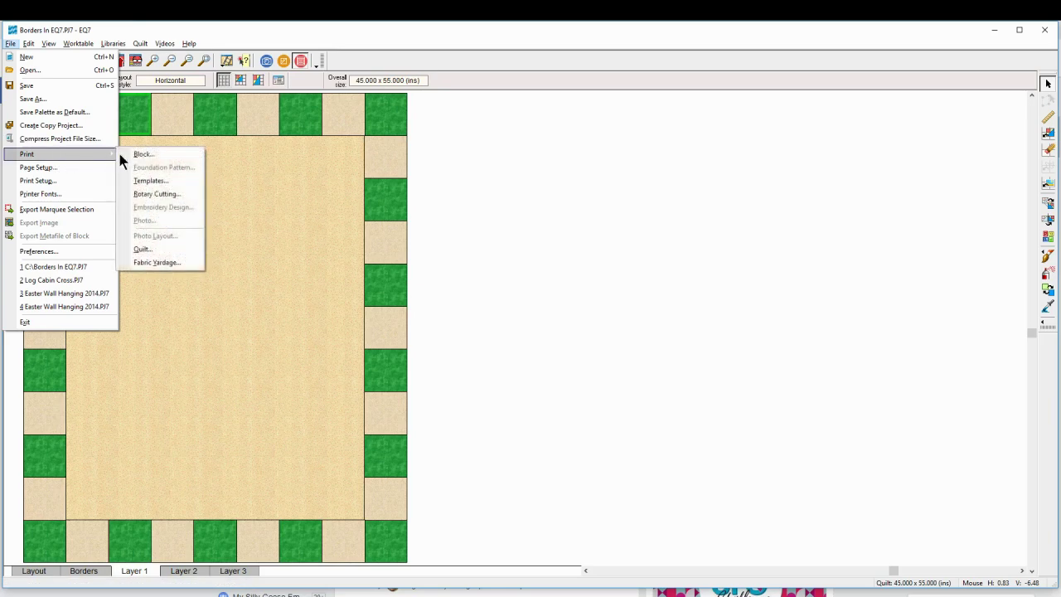
click(177, 193)
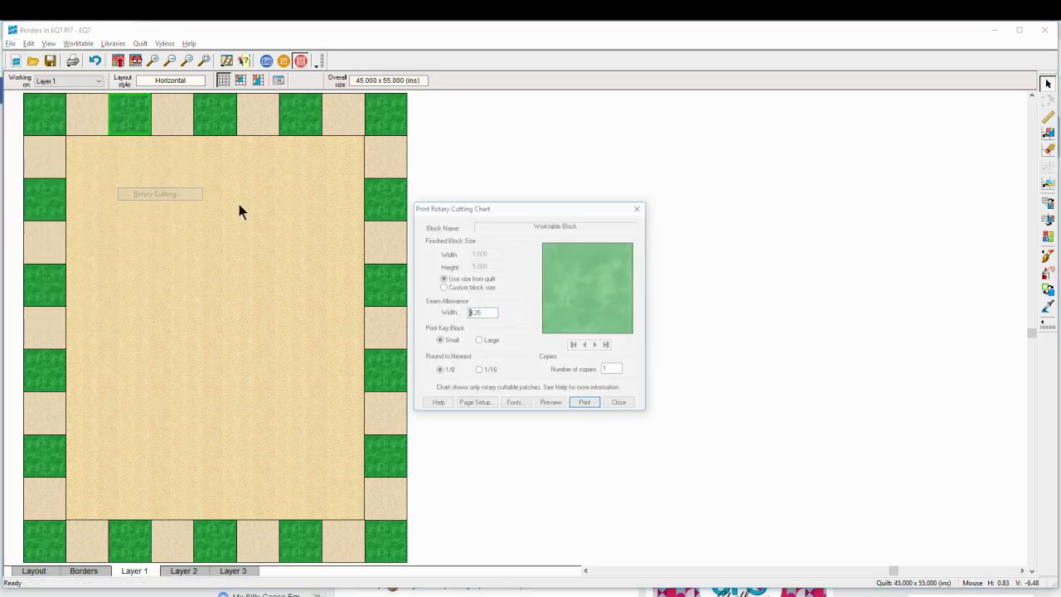
click(550, 405)
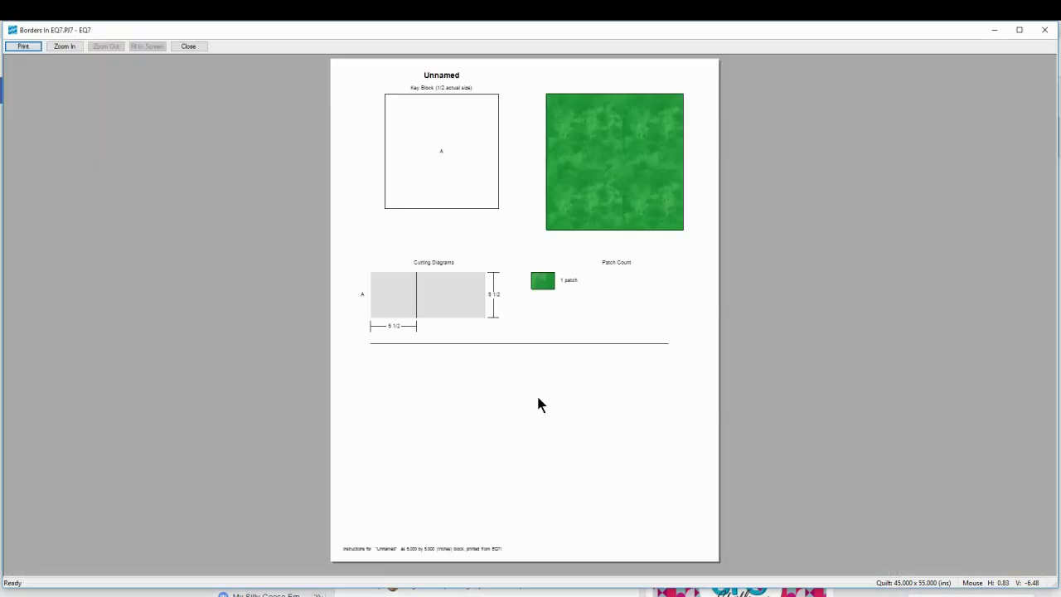
click(64, 45)
drag(352, 74, 701, 404)
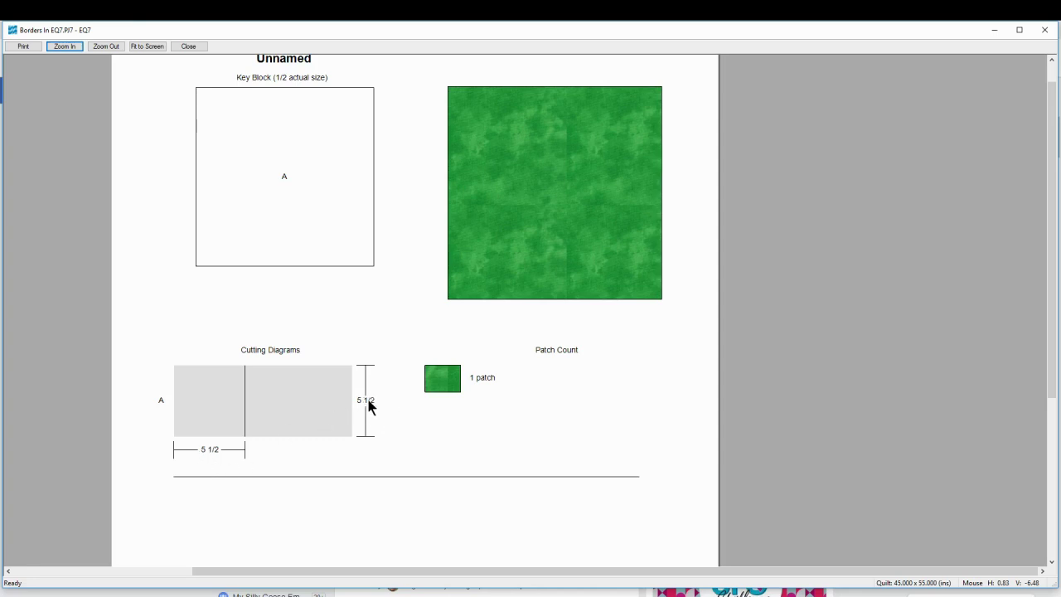
click(189, 47)
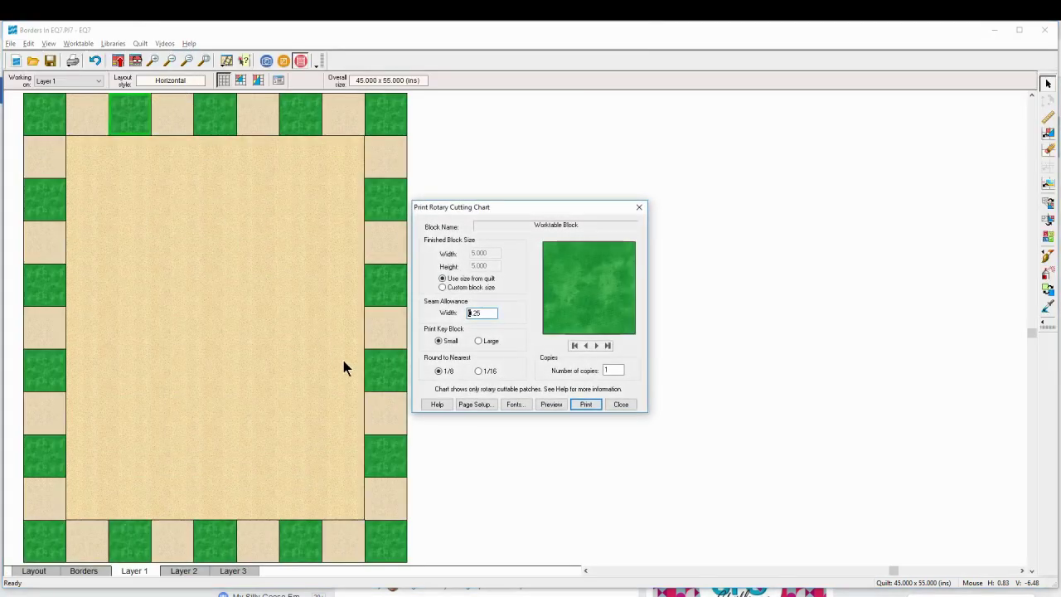
click(623, 405)
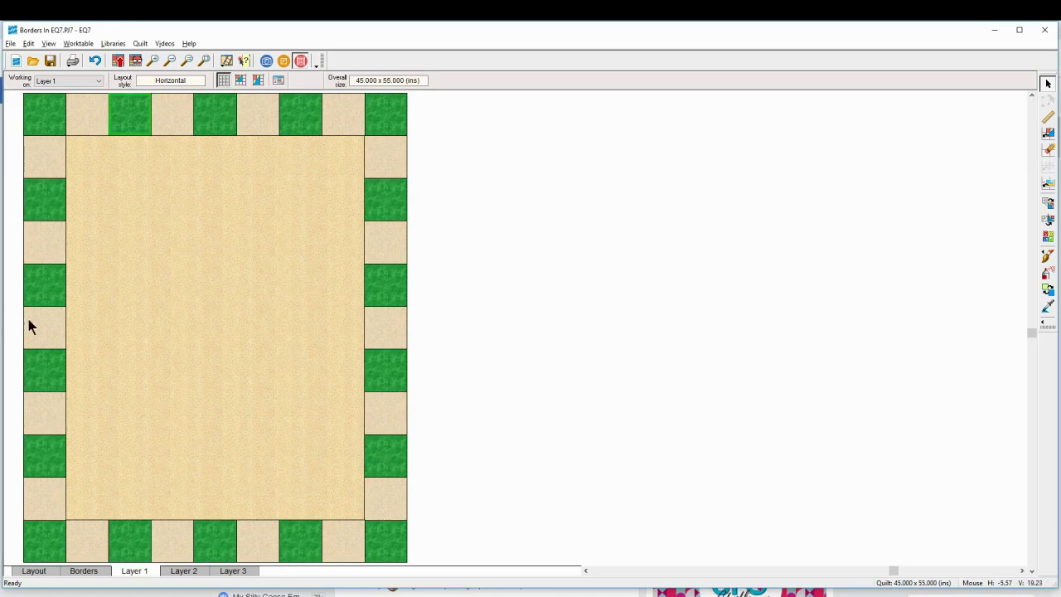
Review the center layout dimensions, then save the worktable quilt and open the first sketchbook quilt, with a black inner border, for editing.
click(32, 572)
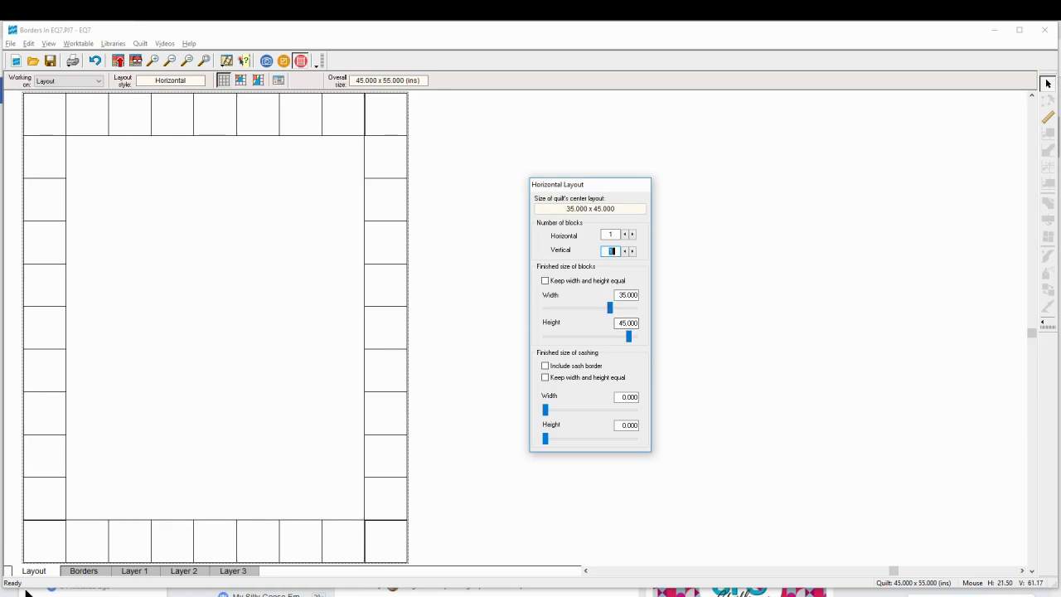
click(118, 572)
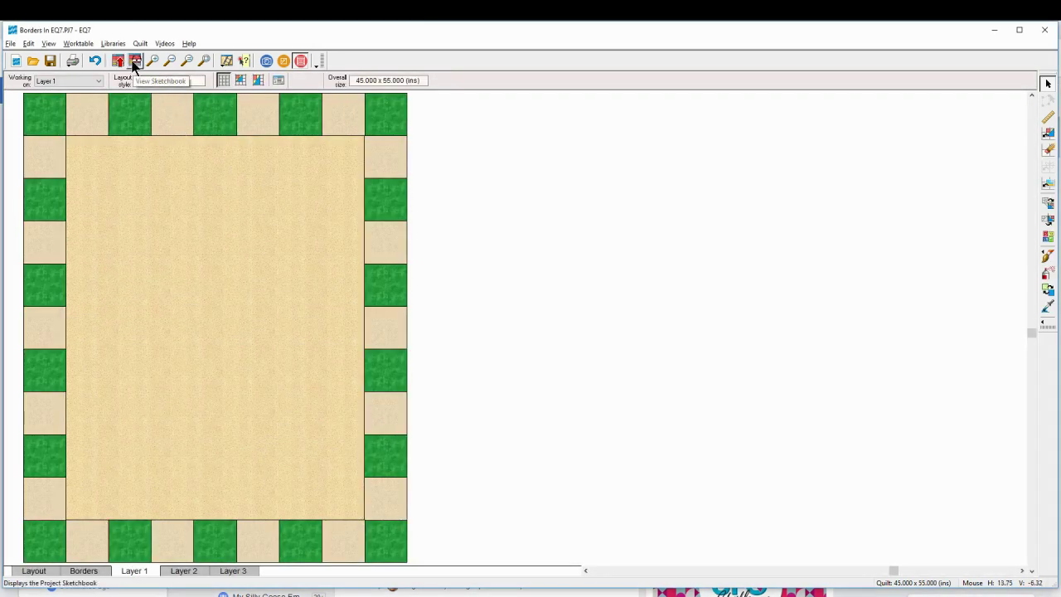
click(134, 62)
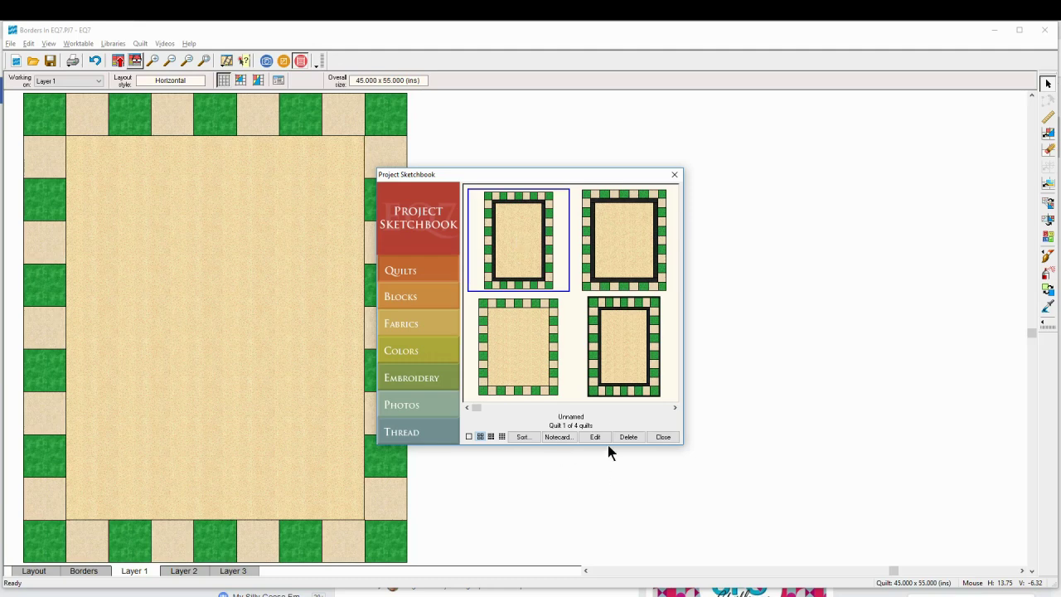
click(595, 437)
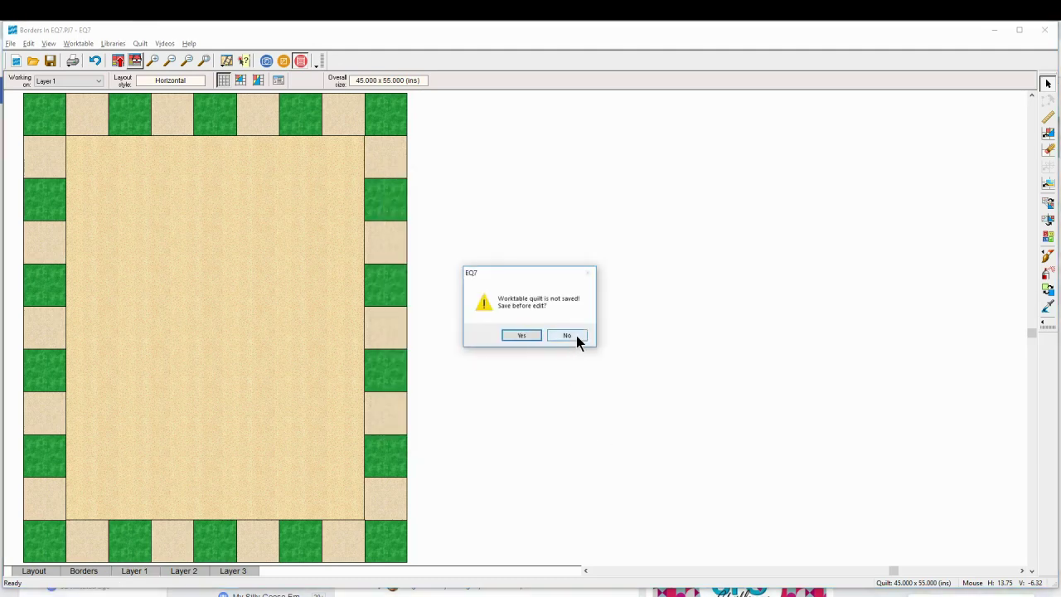
click(524, 337)
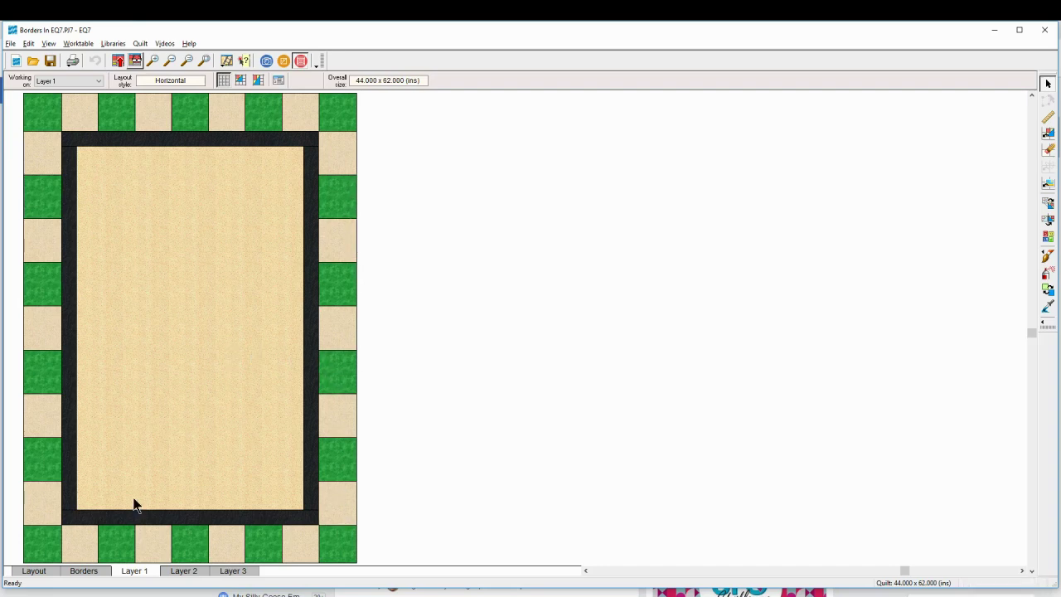
Open the quilt's layout settings and review the finished width and height of the center block.
click(30, 571)
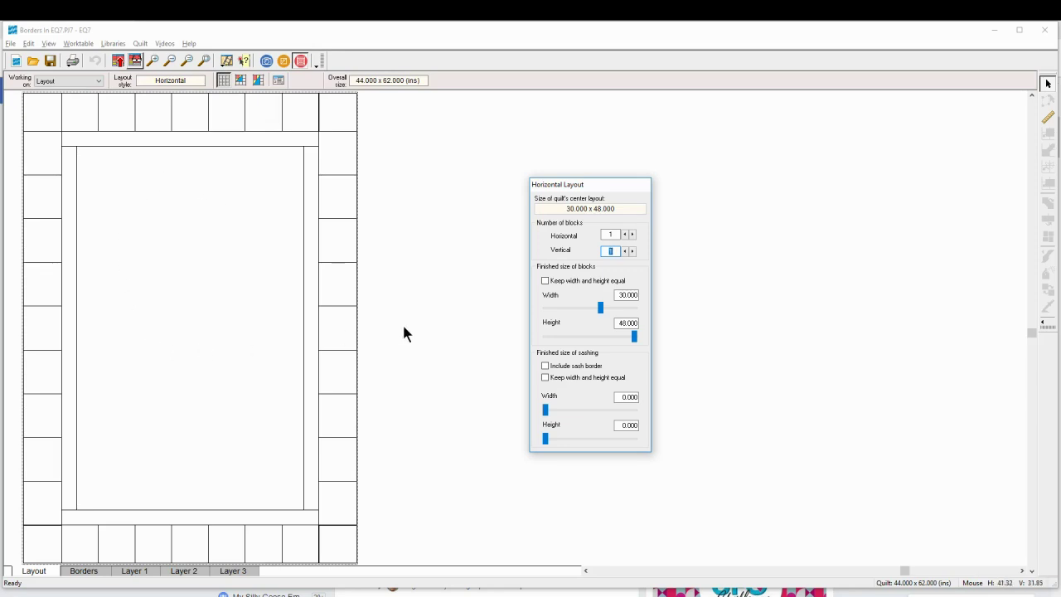
double_click(617, 295)
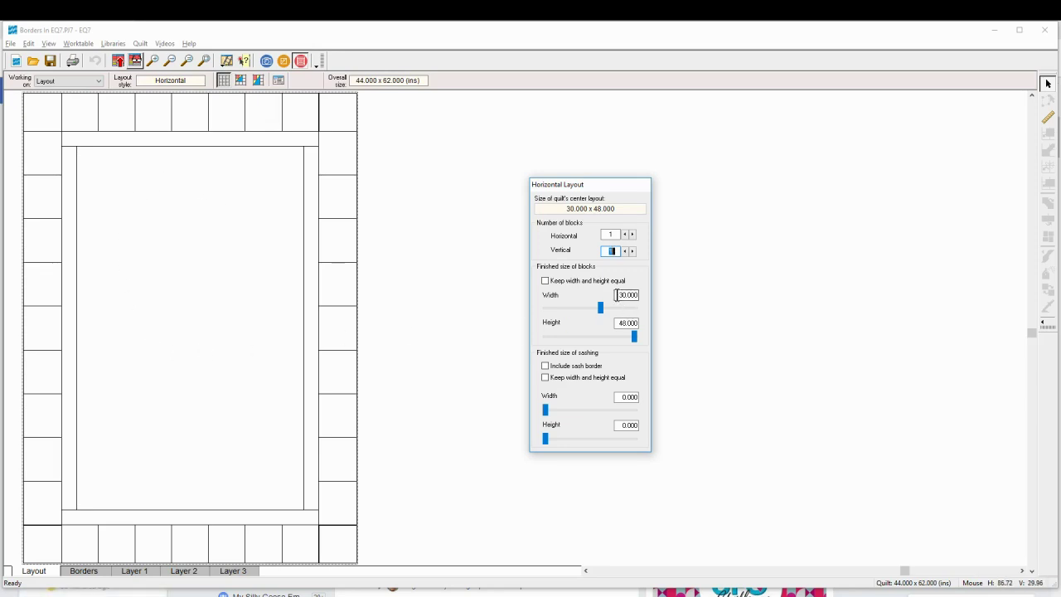
double_click(628, 324)
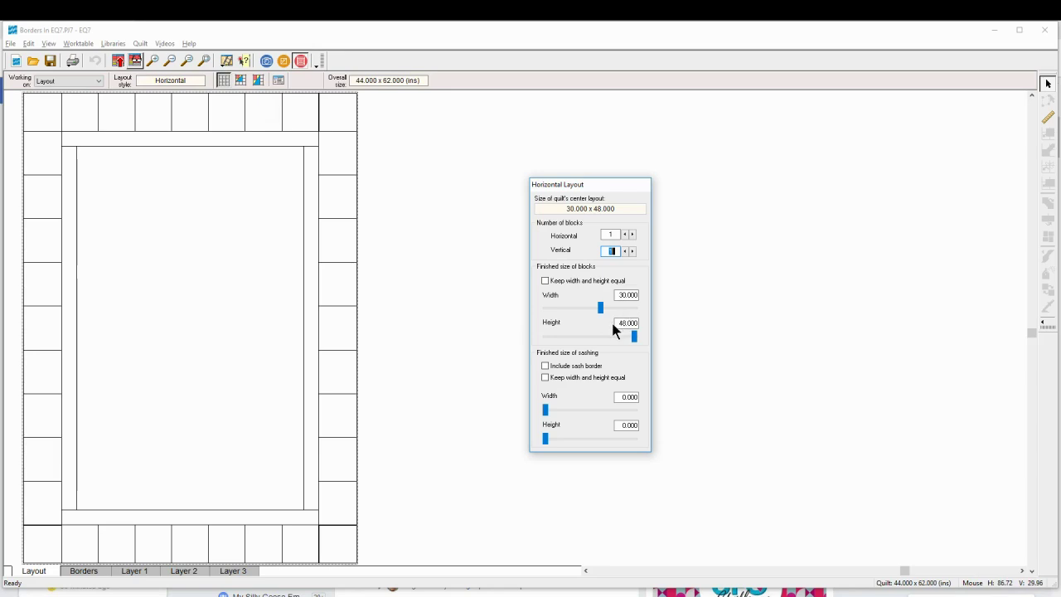
Review the size settings of the inner and outer borders and the available border styles, keeping the outer border as Blocks.
click(83, 570)
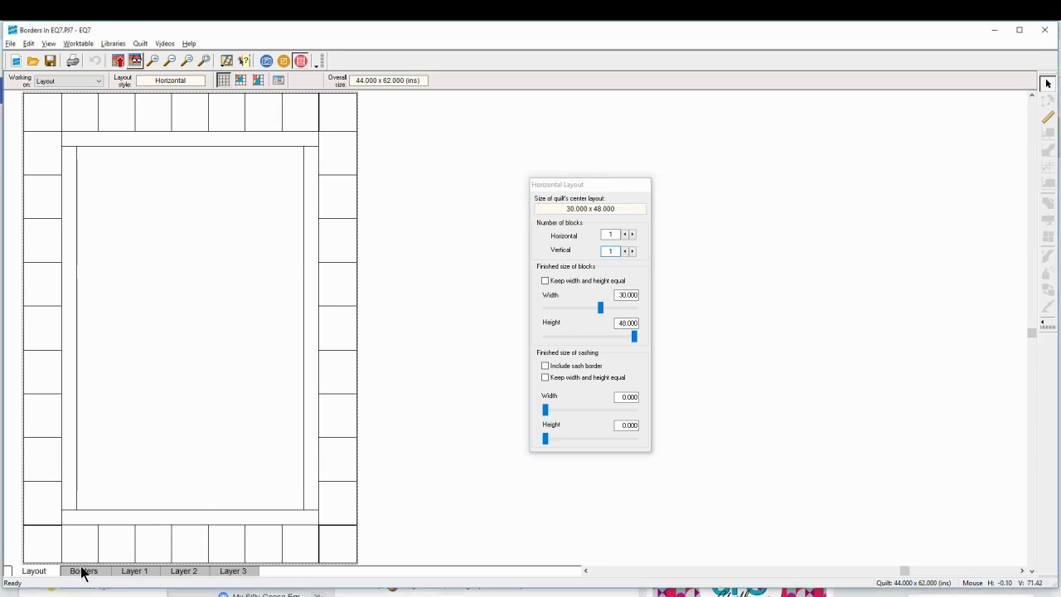
click(81, 571)
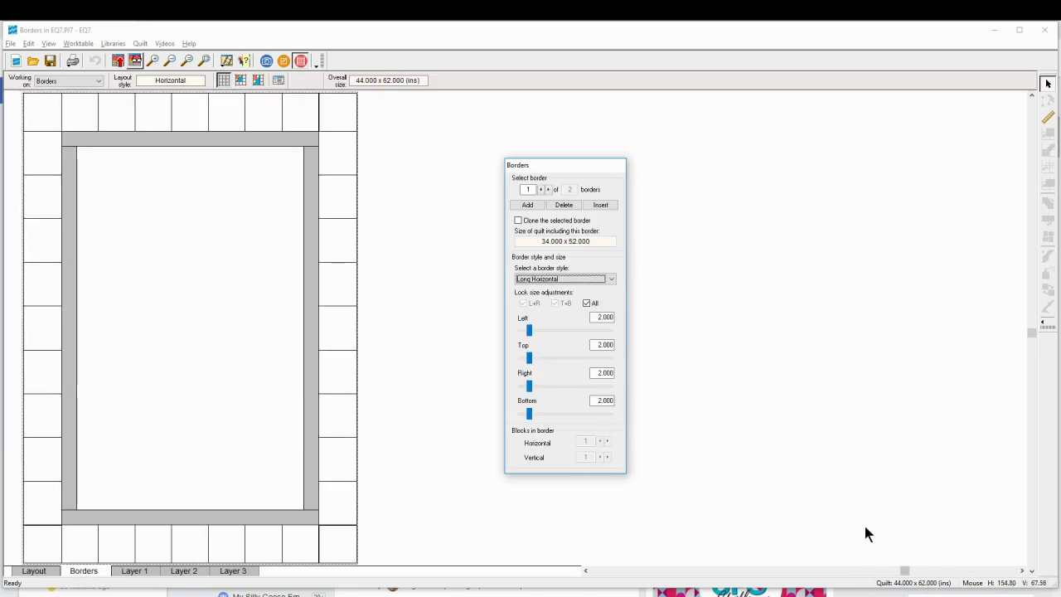
click(311, 448)
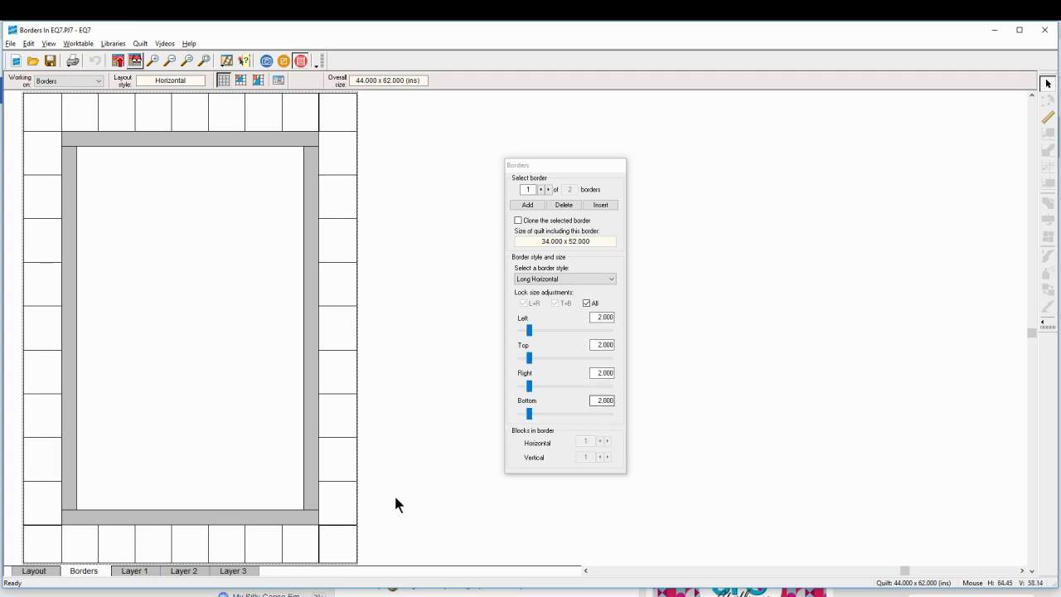
click(335, 533)
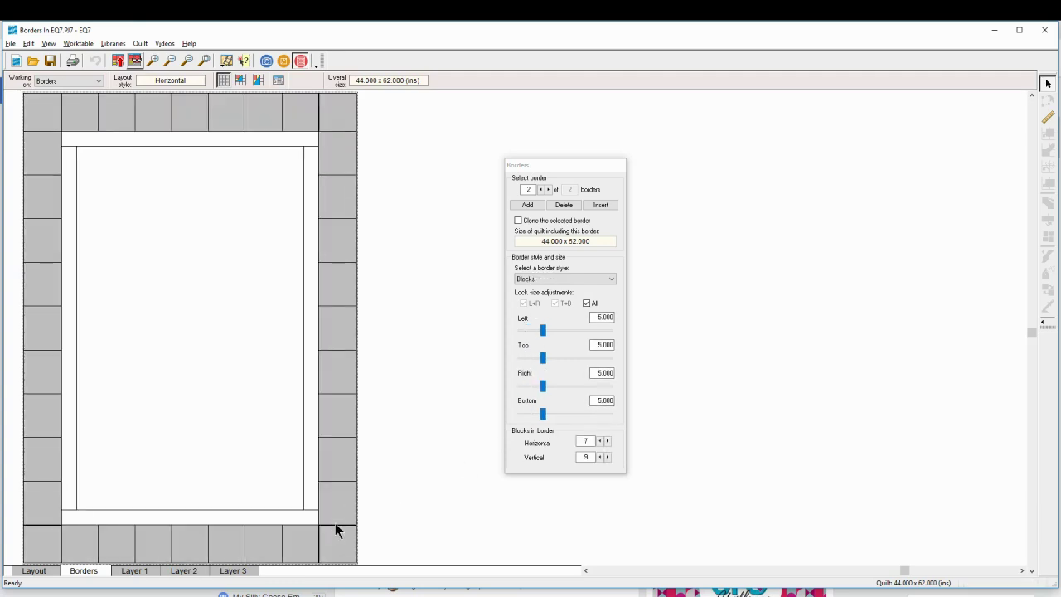
click(610, 279)
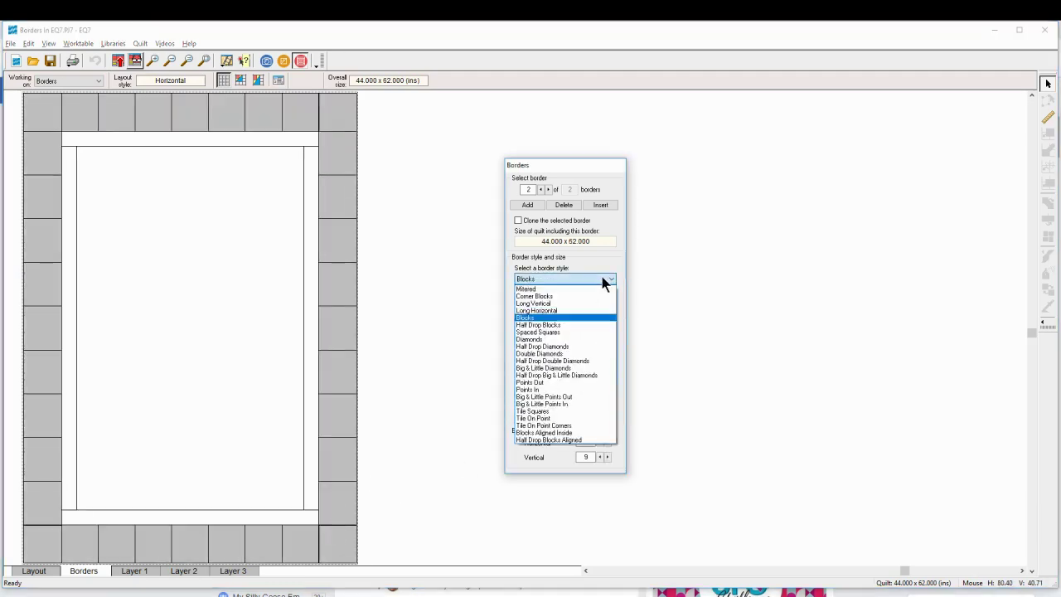
click(527, 318)
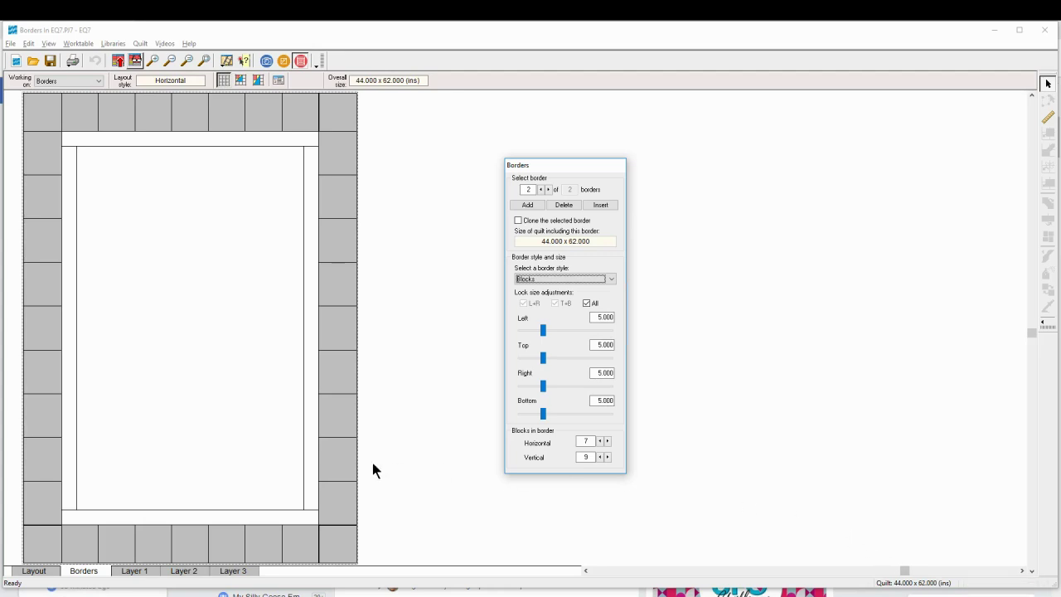
On Layer 1, preview the rotary cutting chart for the beige square below the quilt's upper-left corner block and check its cut size.
click(132, 570)
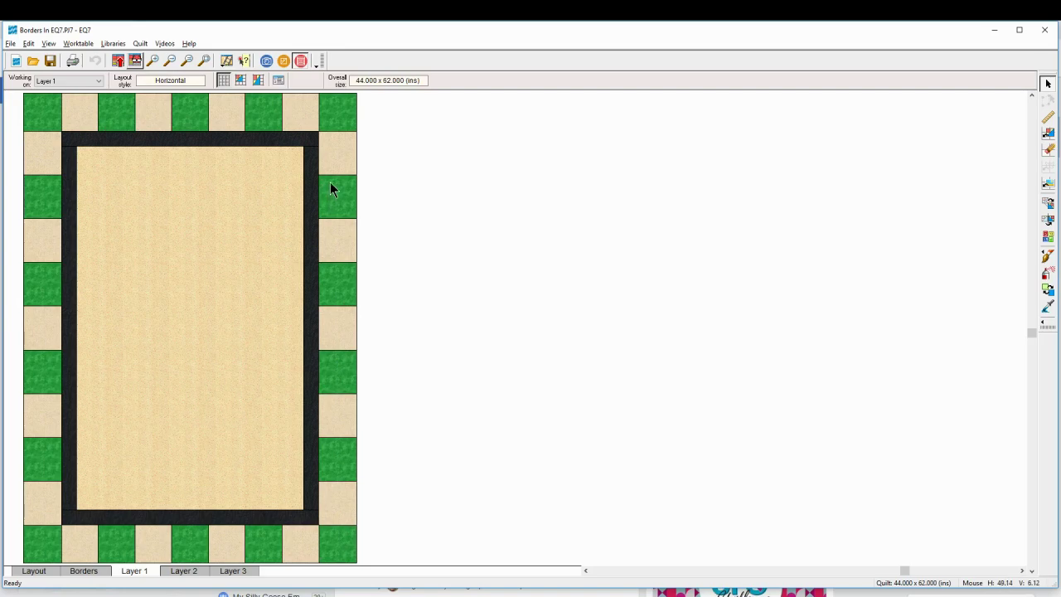
click(31, 158)
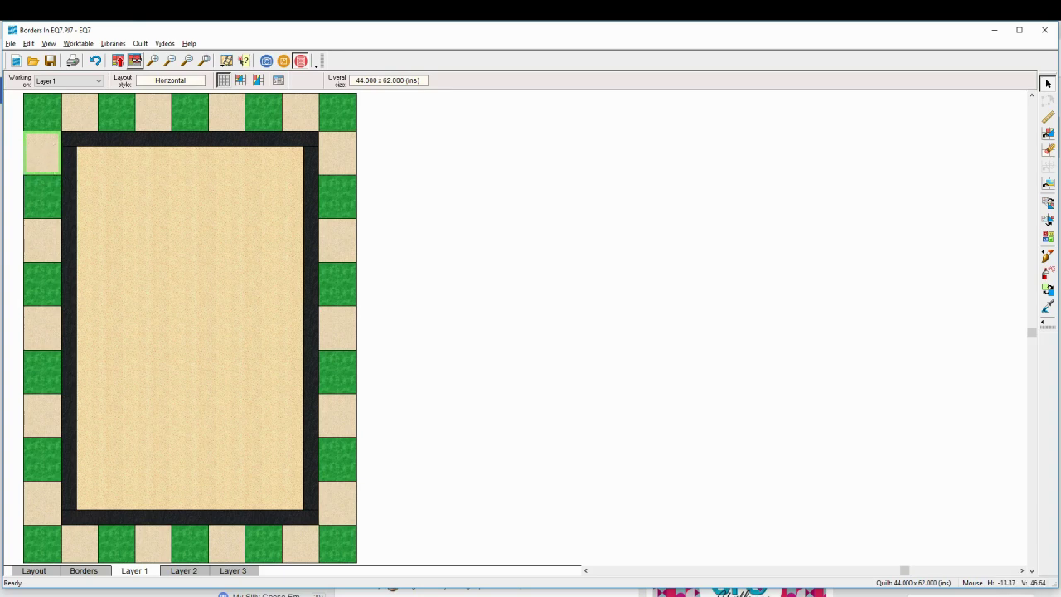
click(10, 43)
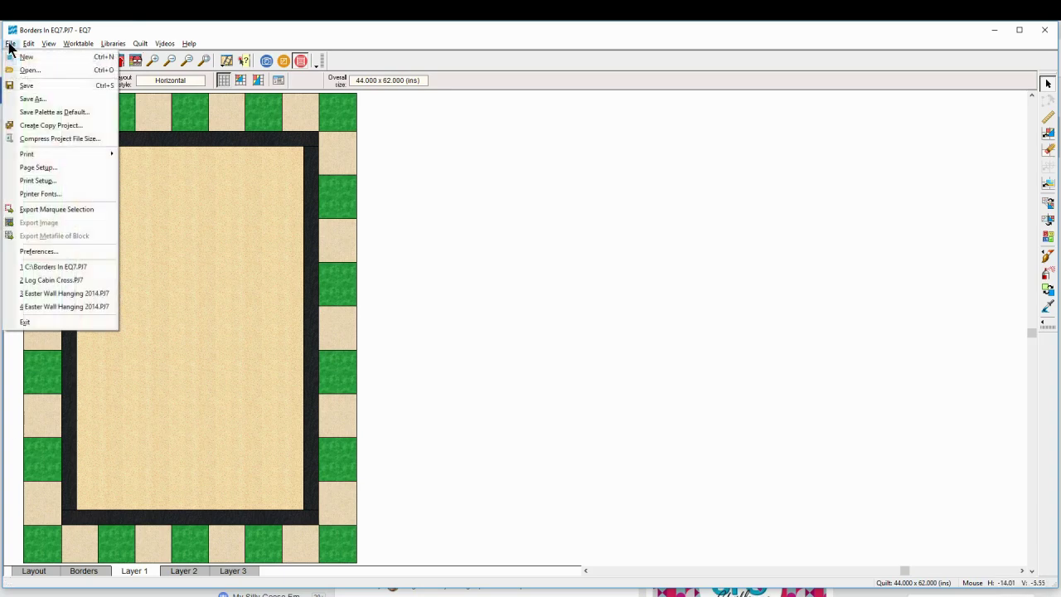
mouse_move(25, 154)
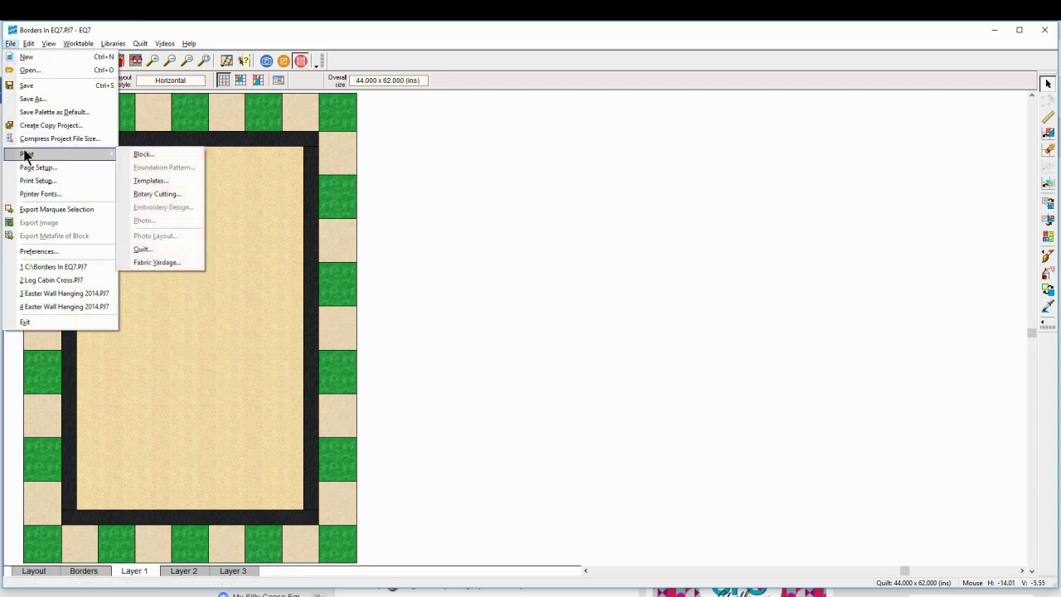
click(172, 196)
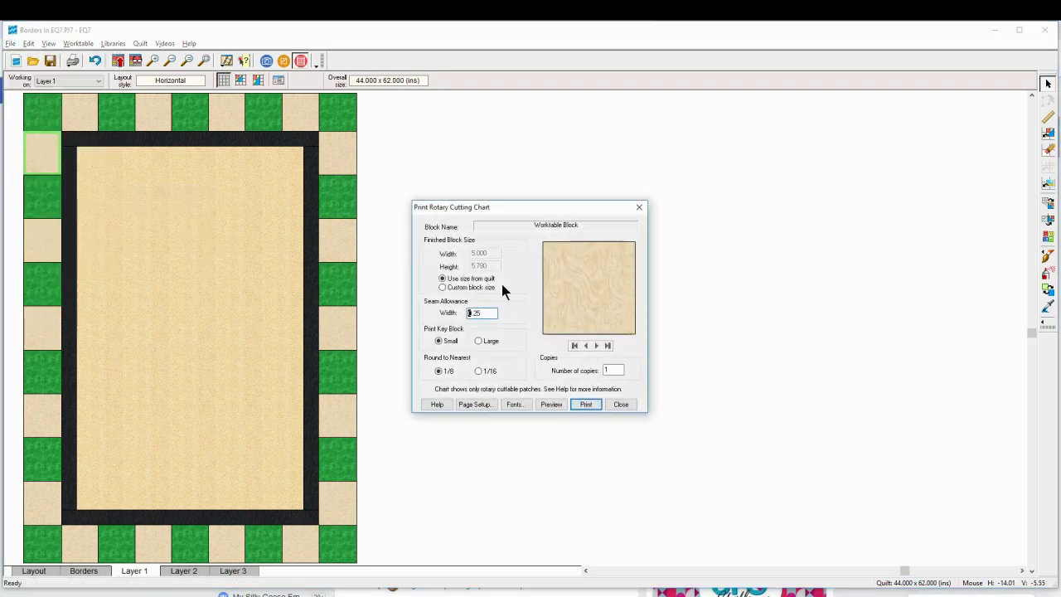
click(551, 406)
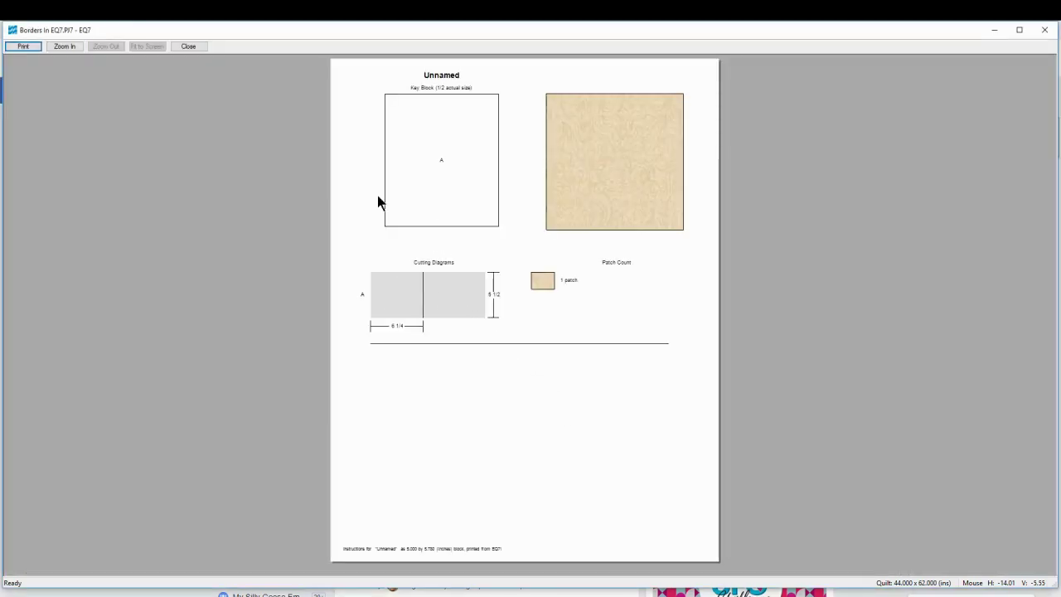
click(64, 46)
drag(347, 74, 698, 419)
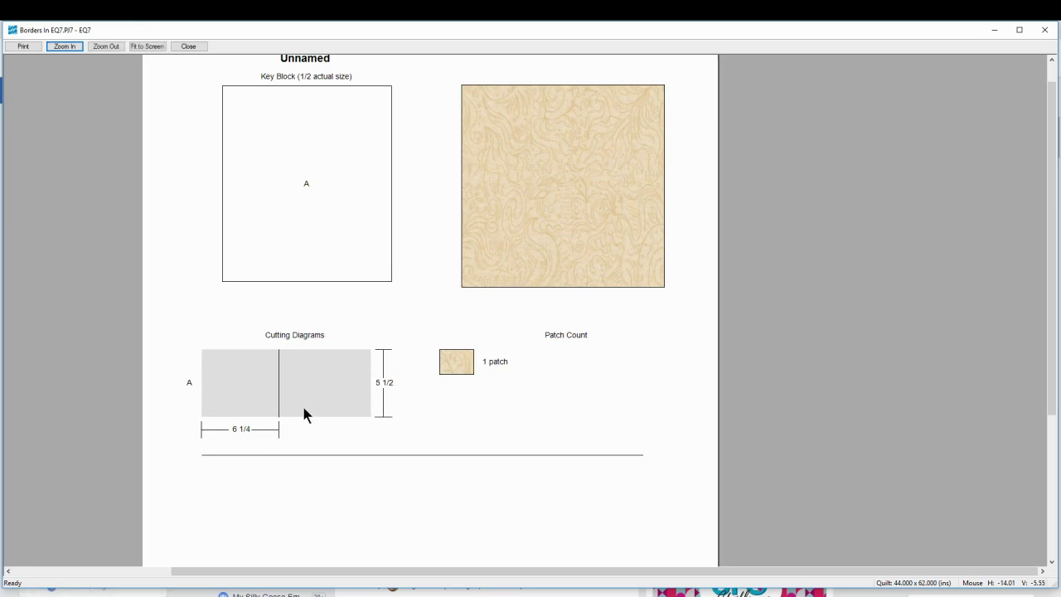
click(191, 46)
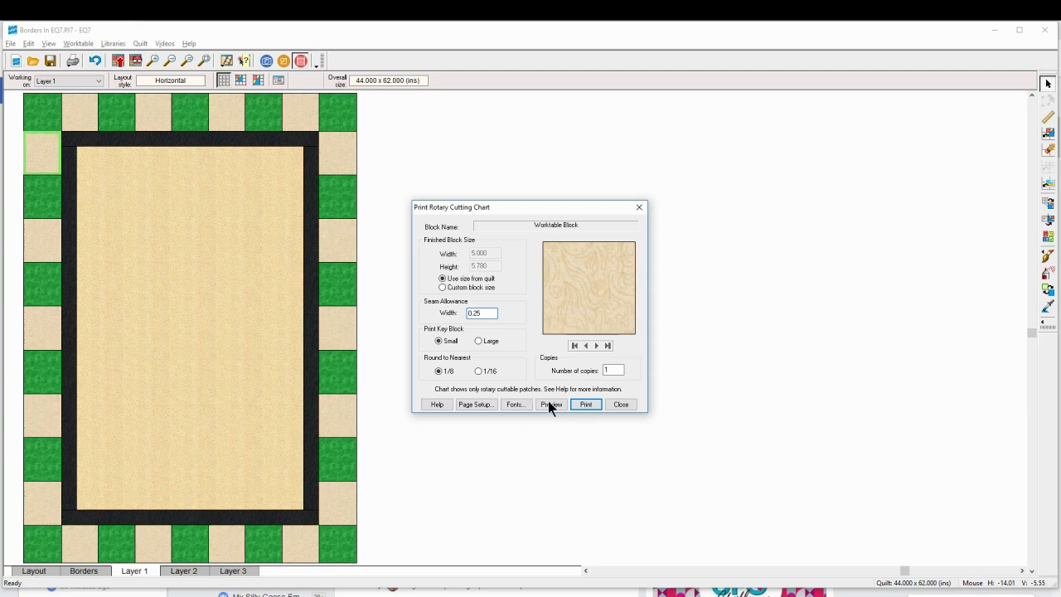
click(622, 404)
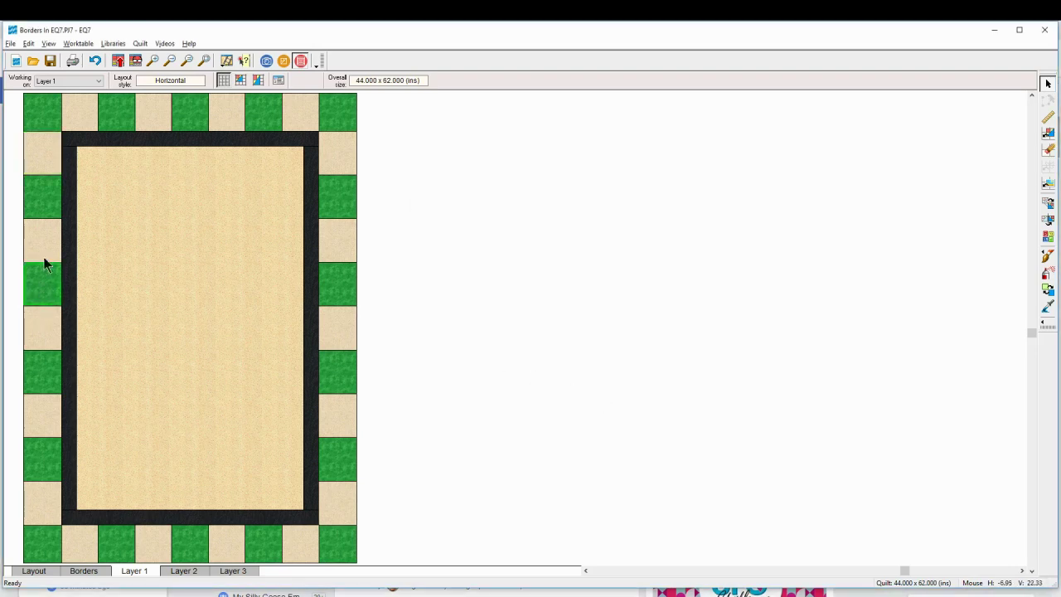
Preview the rotary cutting chart for the green square fifth from the top in the quilt's left border and check its cut size.
click(10, 43)
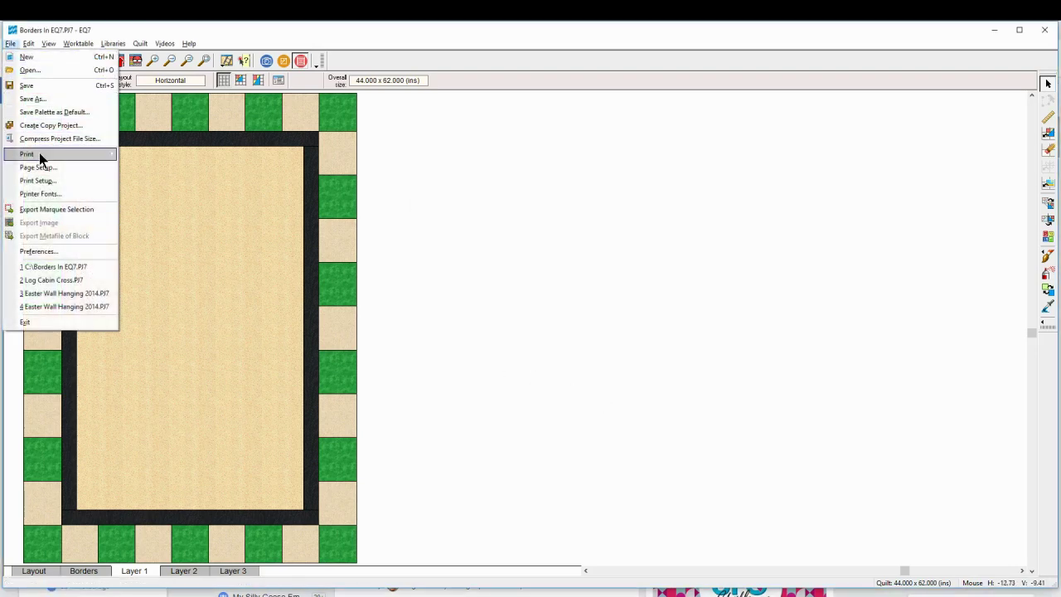
mouse_move(76, 155)
click(141, 194)
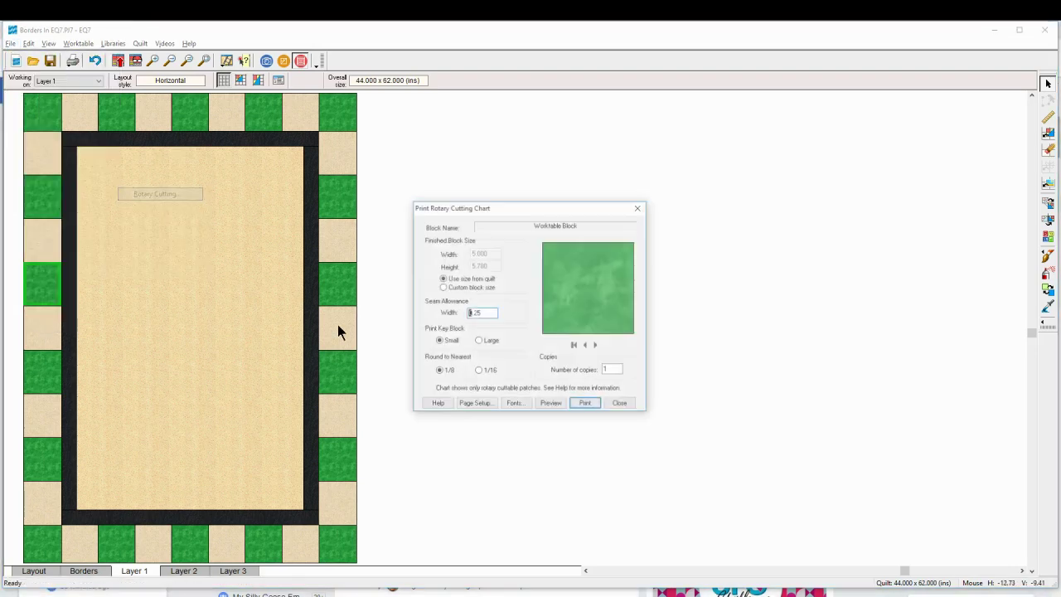
click(551, 402)
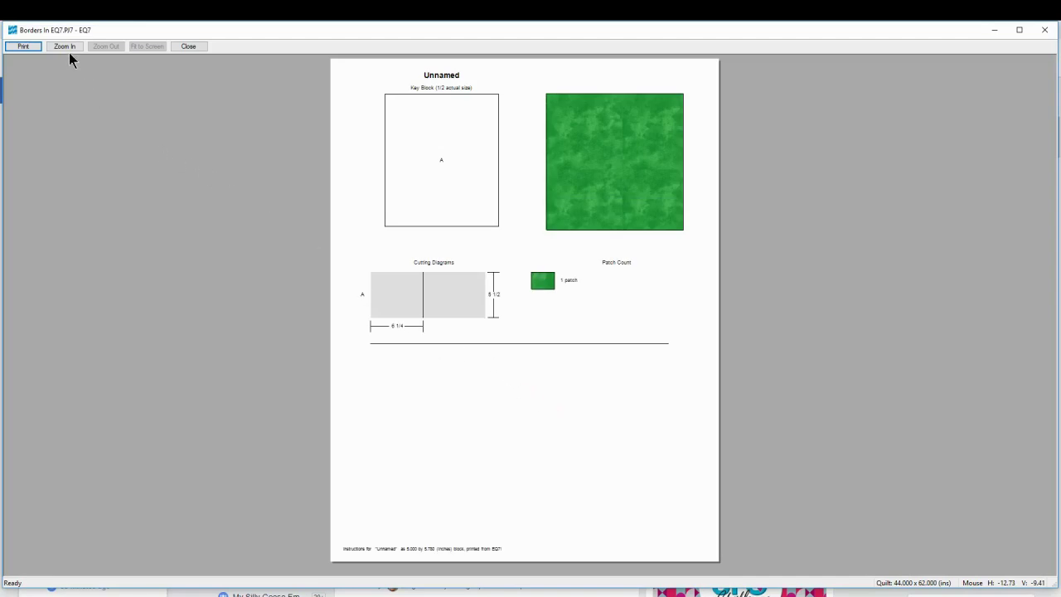
click(64, 46)
drag(329, 64, 712, 520)
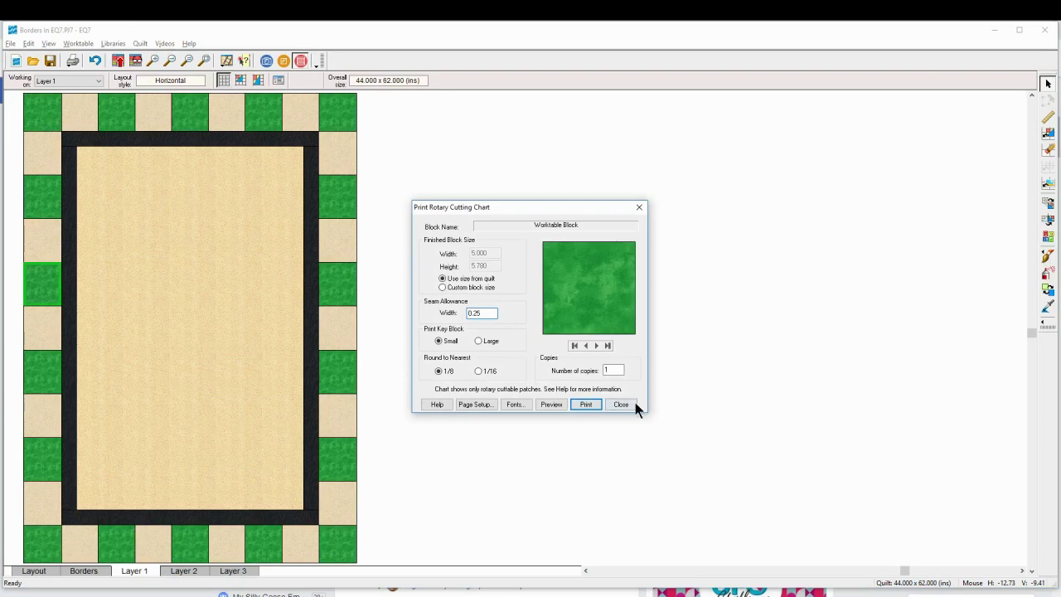
click(627, 404)
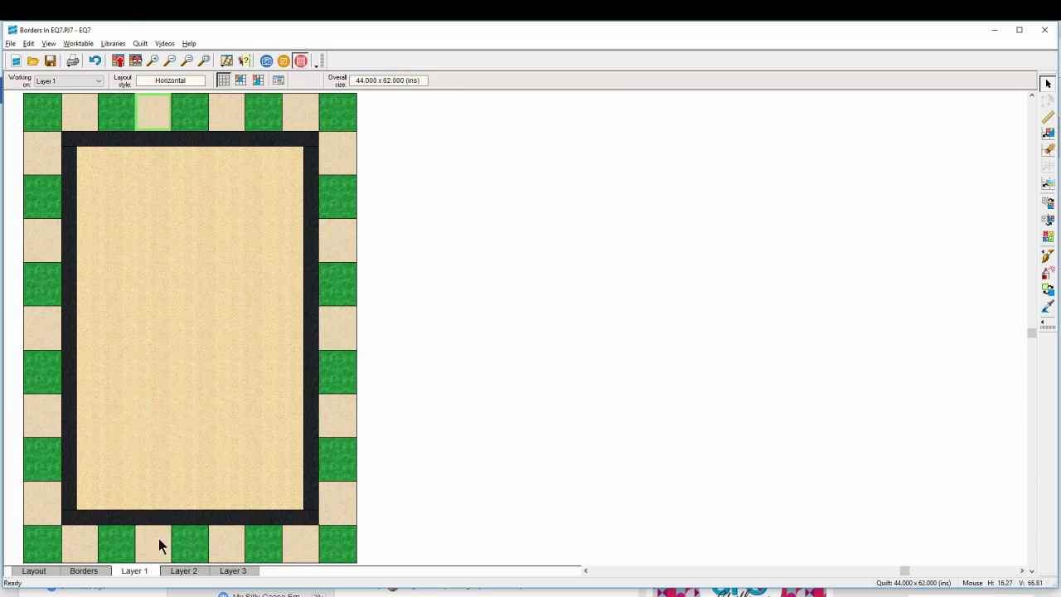
Preview the rotary cutting chart for the fourth square in the quilt's bottom border, a beige one, and check its cut size.
click(11, 44)
mouse_move(41, 155)
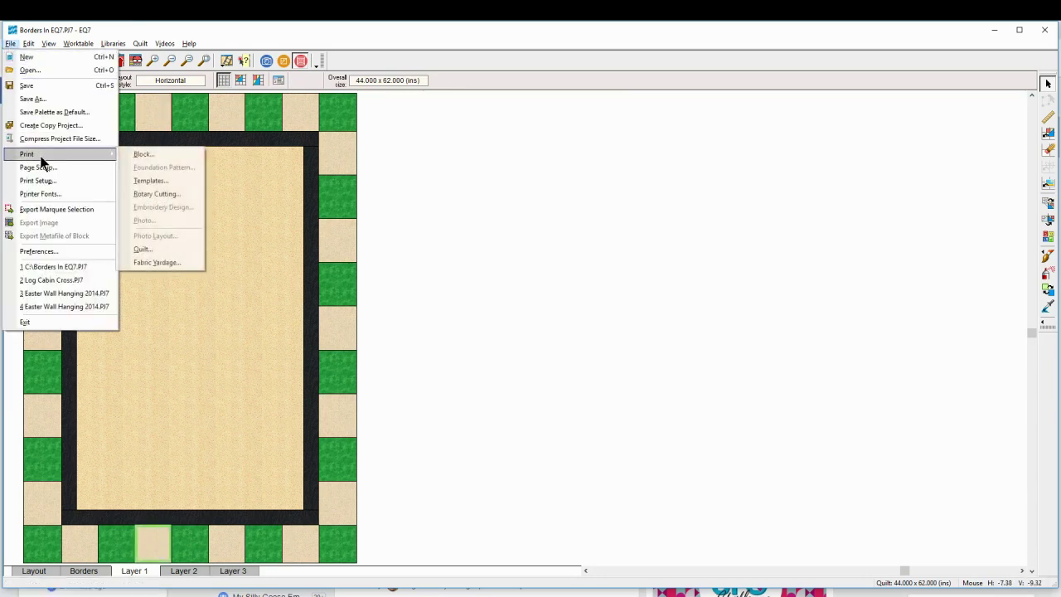
click(173, 199)
click(550, 402)
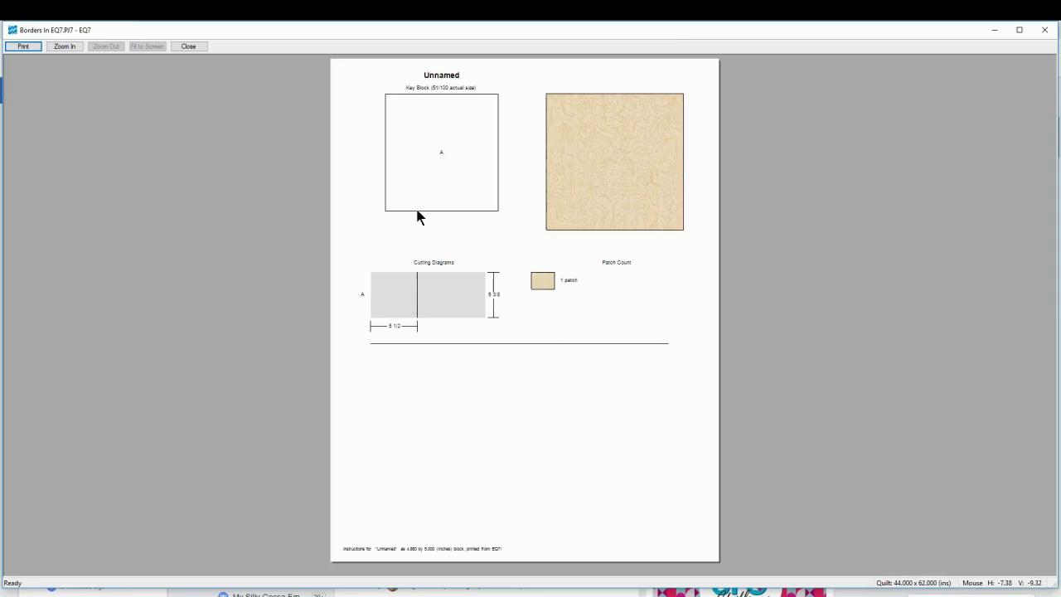
click(67, 46)
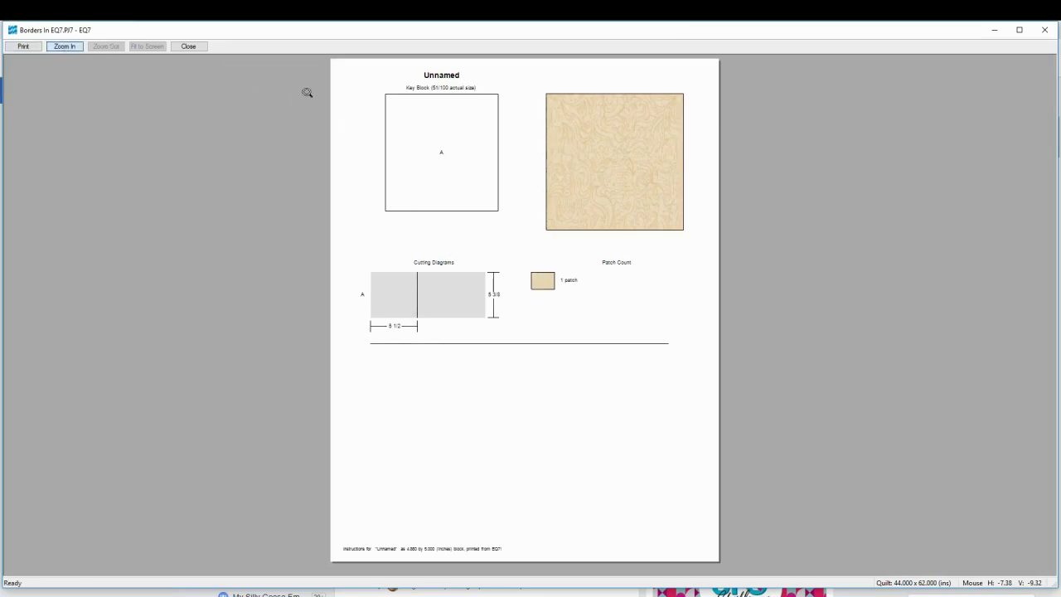
drag(352, 77, 695, 419)
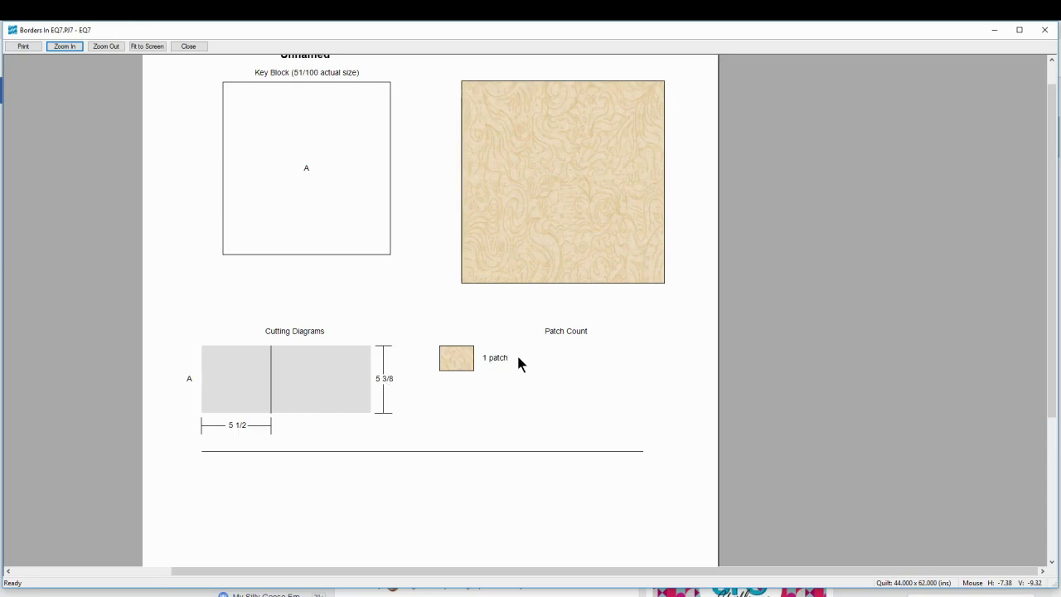
click(147, 45)
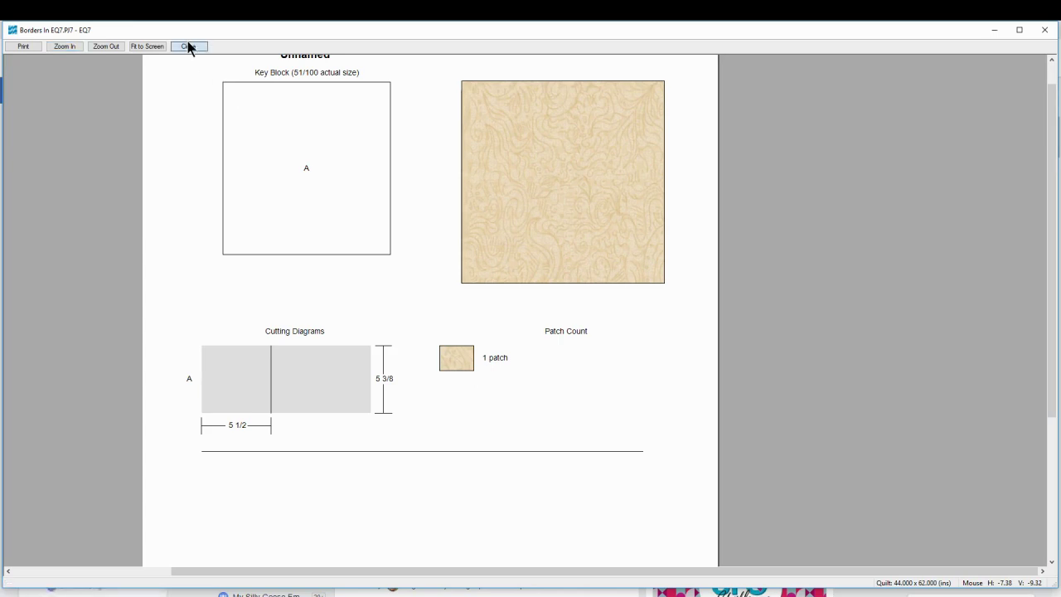
click(189, 45)
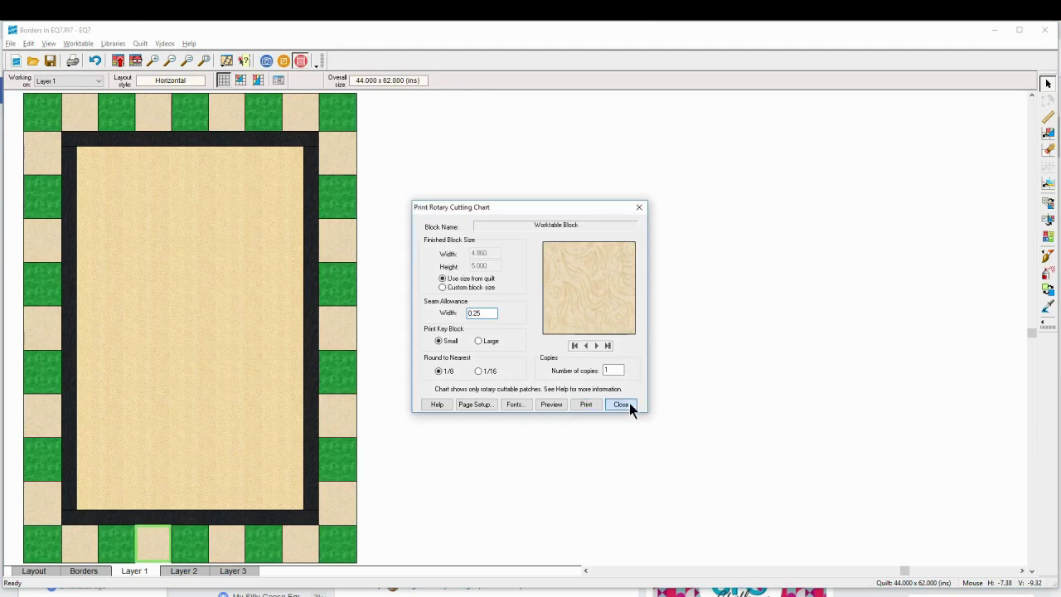
click(627, 404)
Preview the rotary cutting chart for the beige square beside the quilt's lower-right corner block and check its cut size.
click(293, 546)
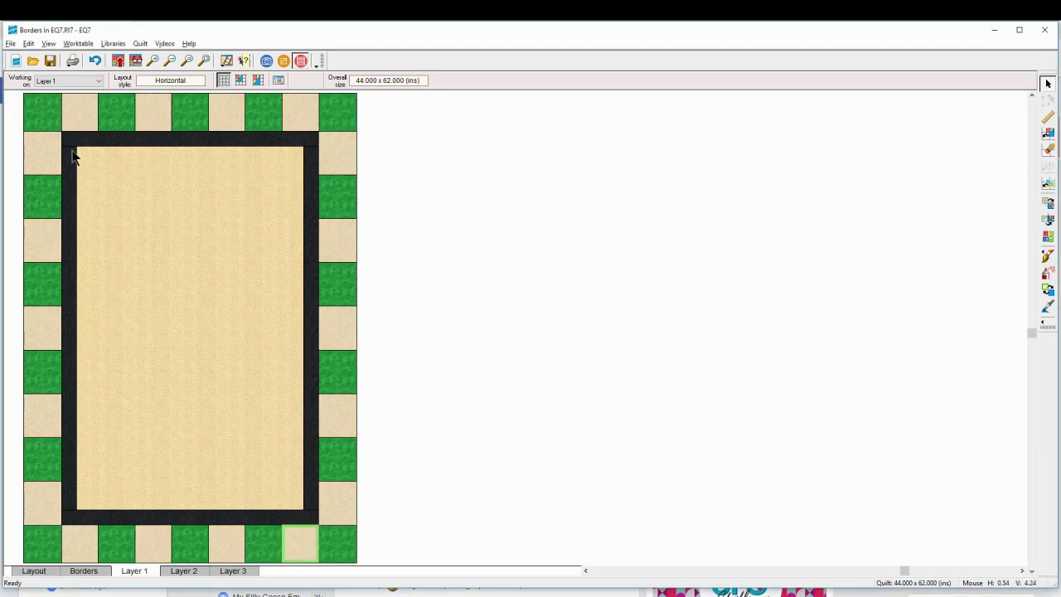
click(11, 44)
mouse_move(42, 155)
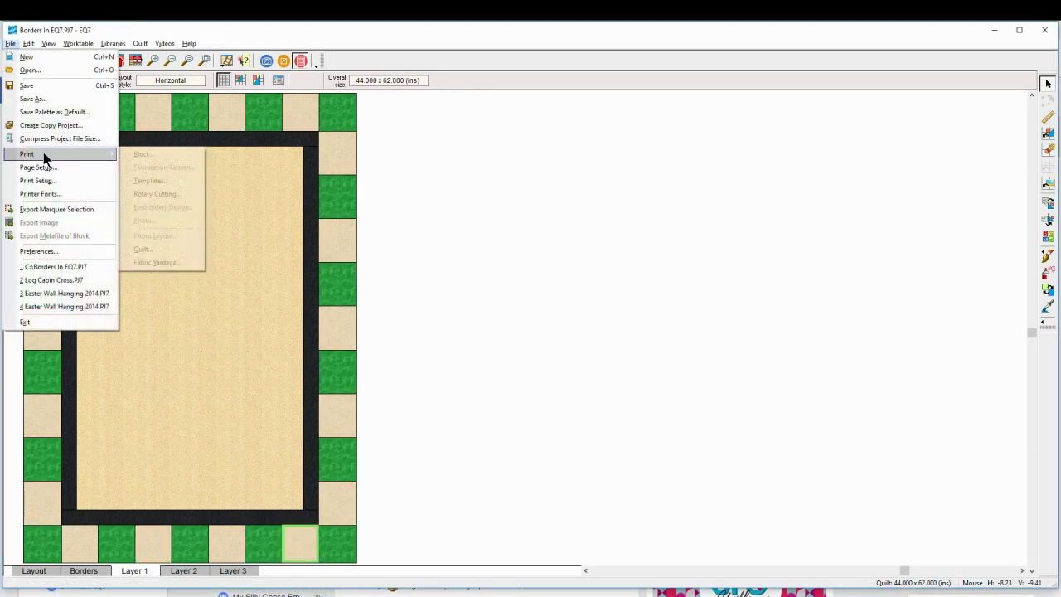
click(162, 194)
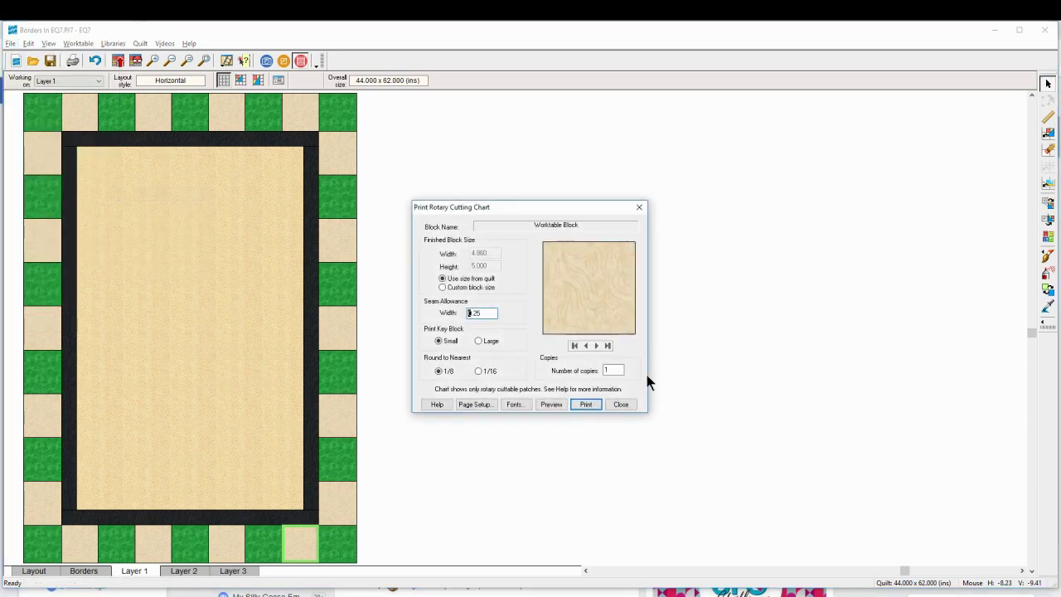
click(552, 406)
click(64, 46)
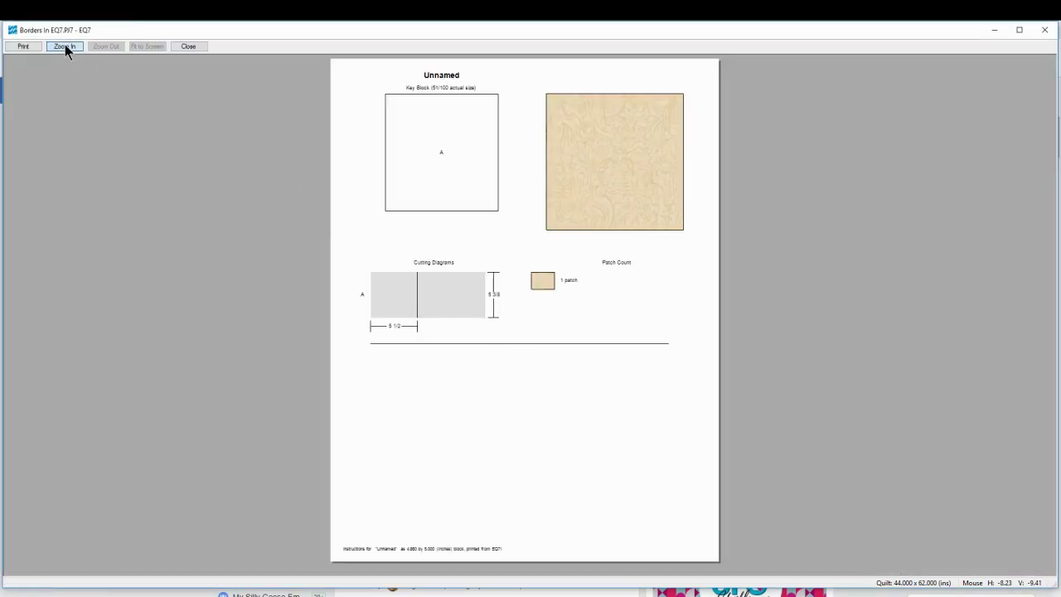
drag(349, 104, 642, 422)
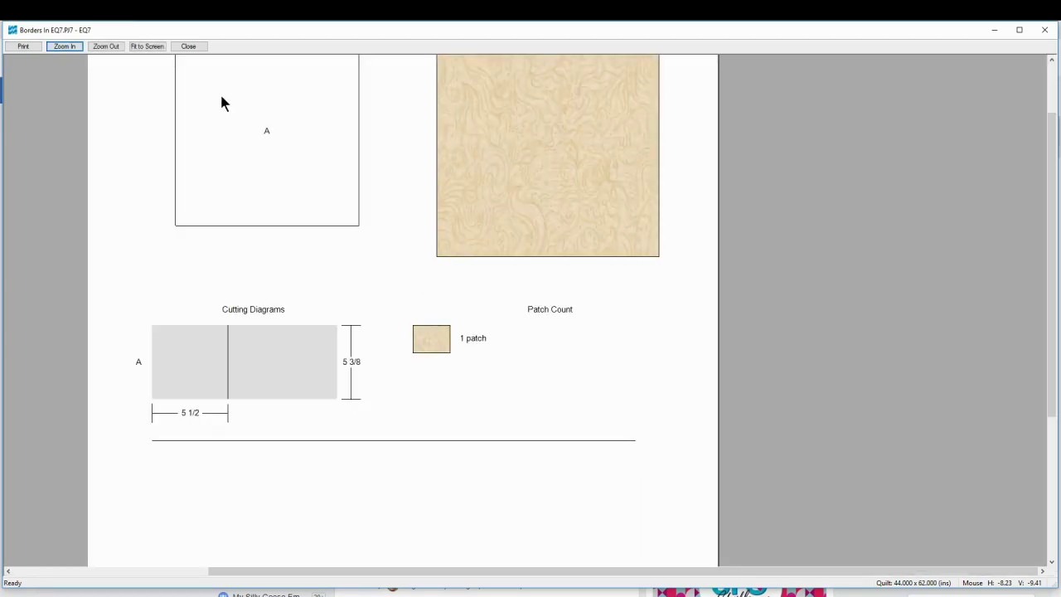
click(186, 46)
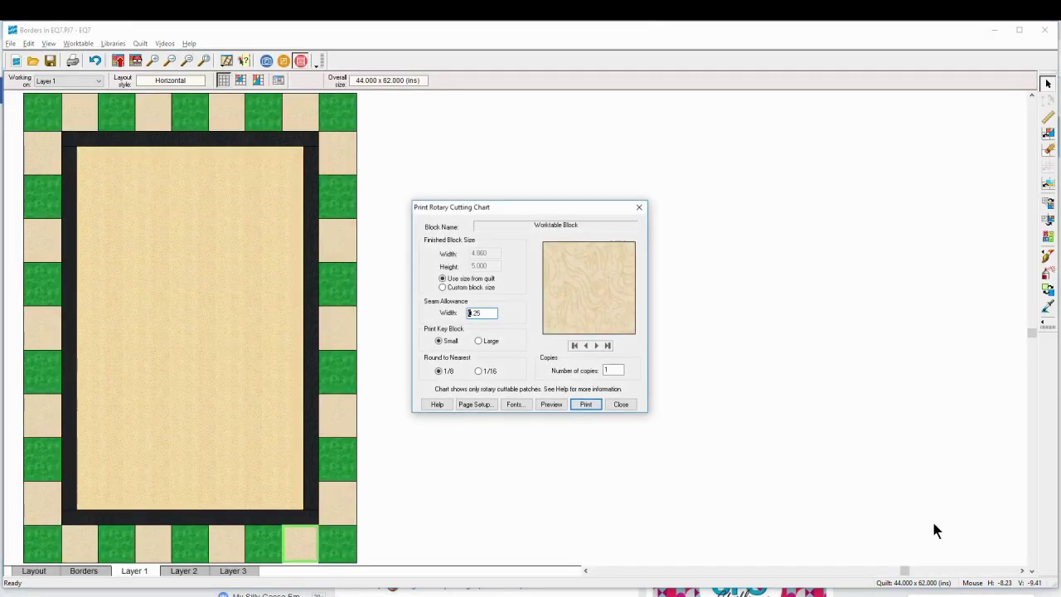
Open the fourth quilt in the Project Sketchbook for editing, saving the current worktable quilt first.
click(631, 405)
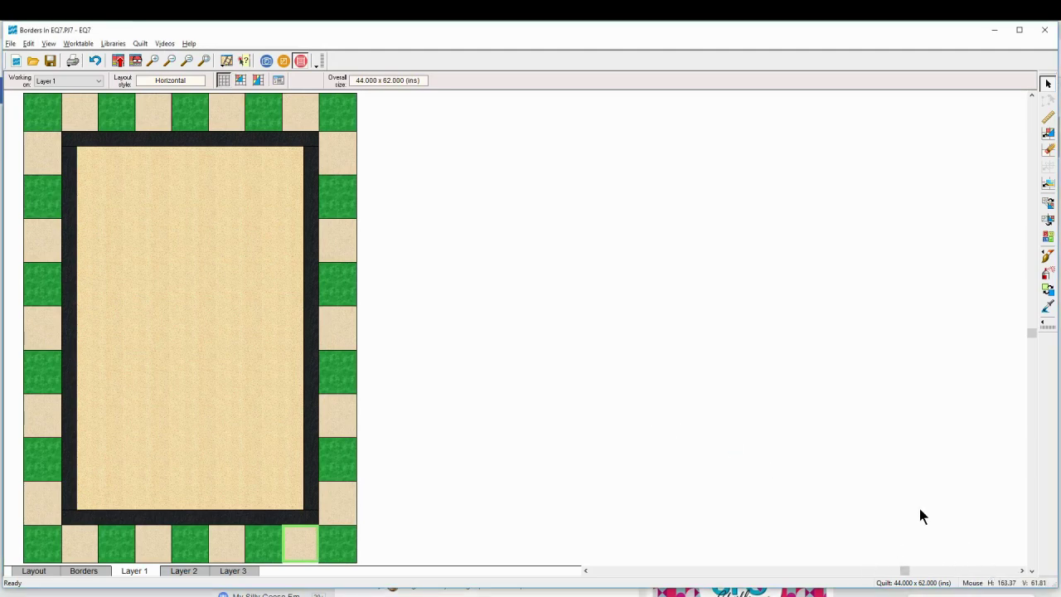
click(135, 62)
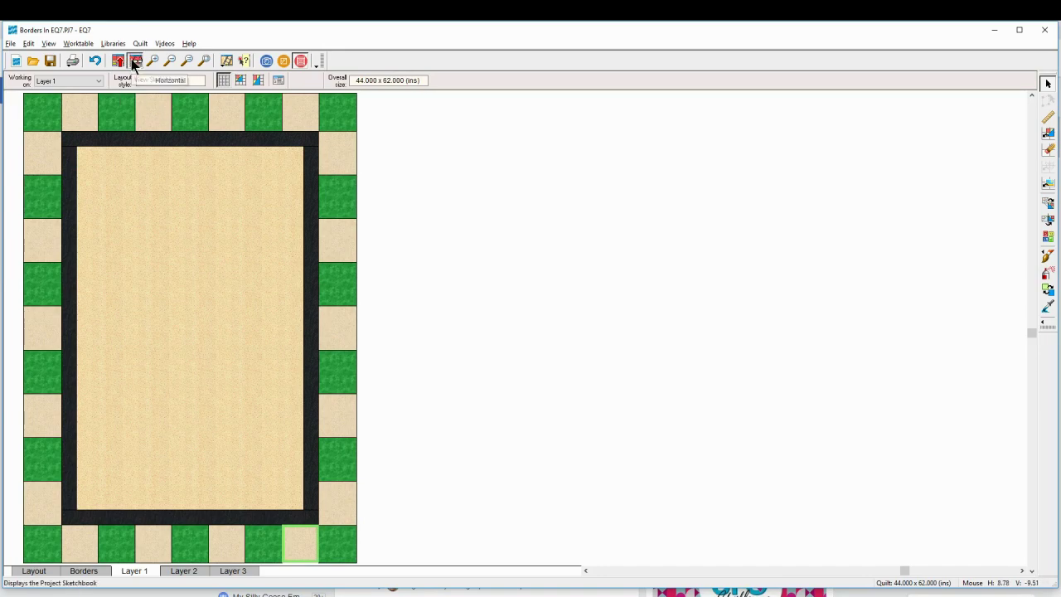
click(631, 353)
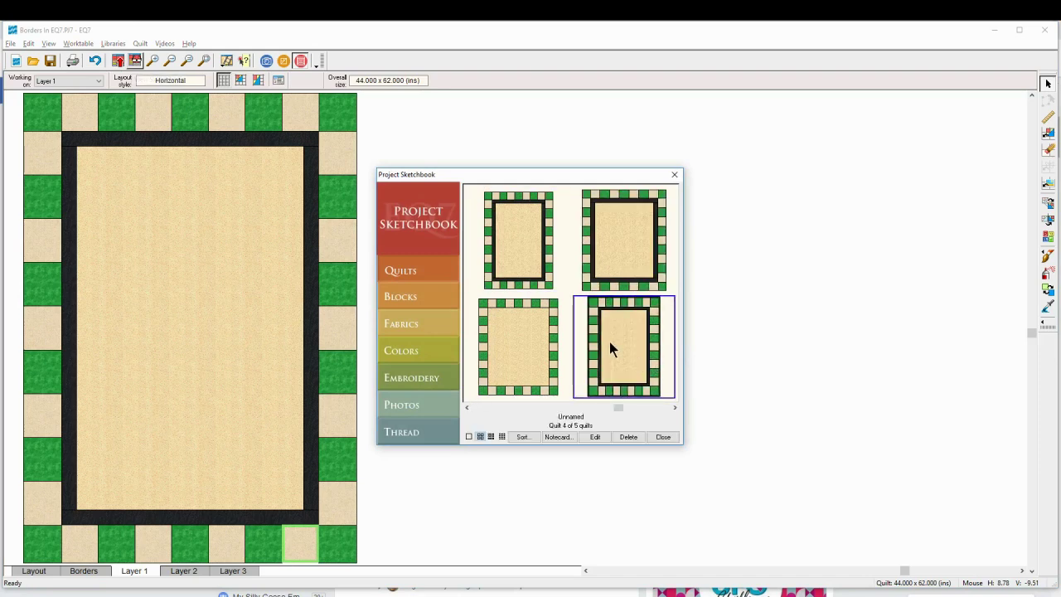
click(598, 437)
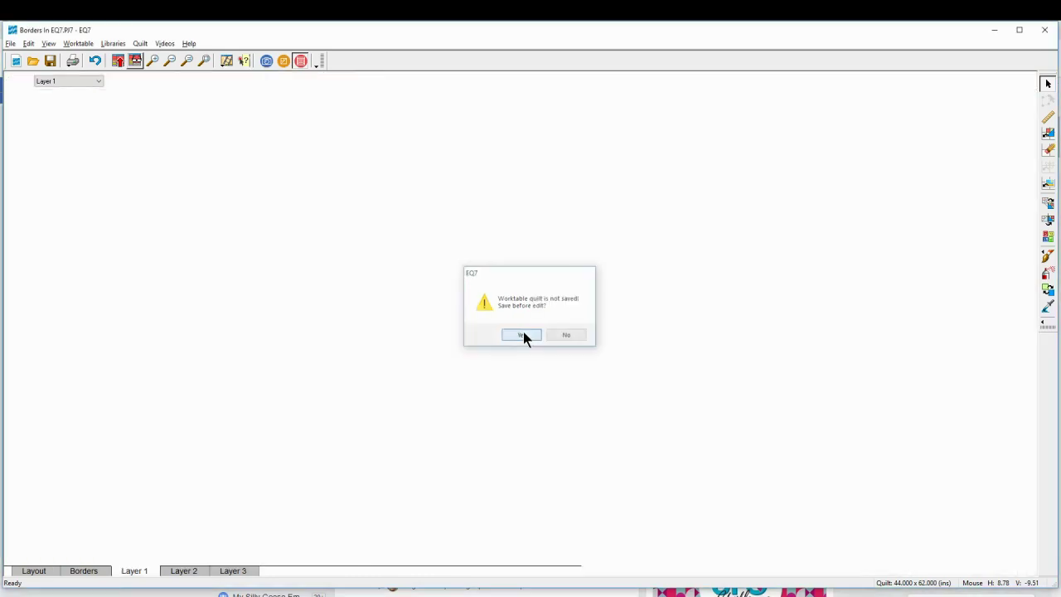
click(521, 334)
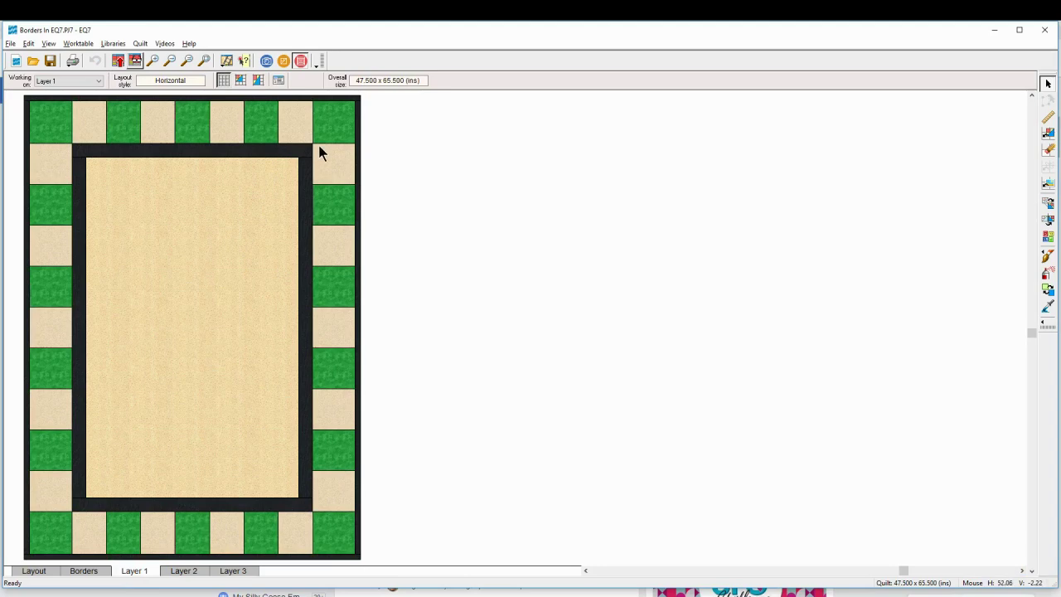
Review the size of the quilt's center layout, the inner border's widths, and the block border's widths and block counts.
click(35, 571)
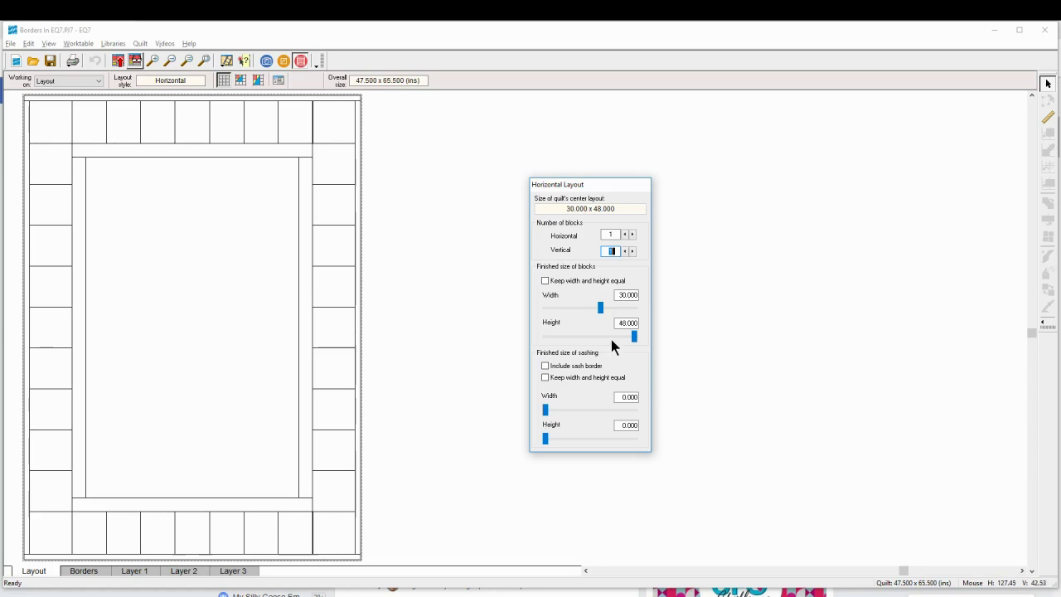
click(85, 570)
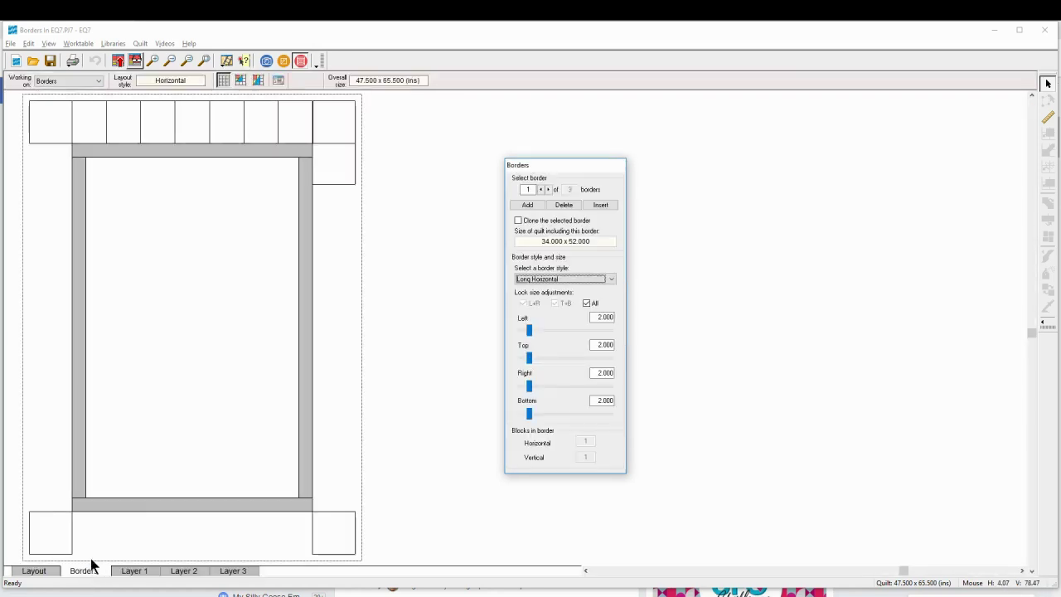
click(197, 507)
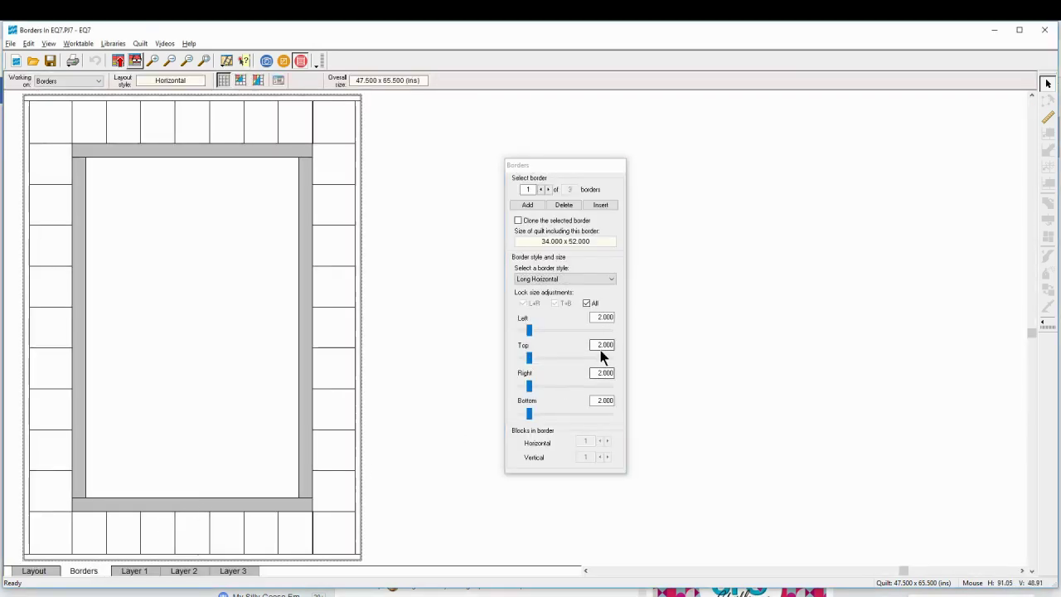
click(155, 536)
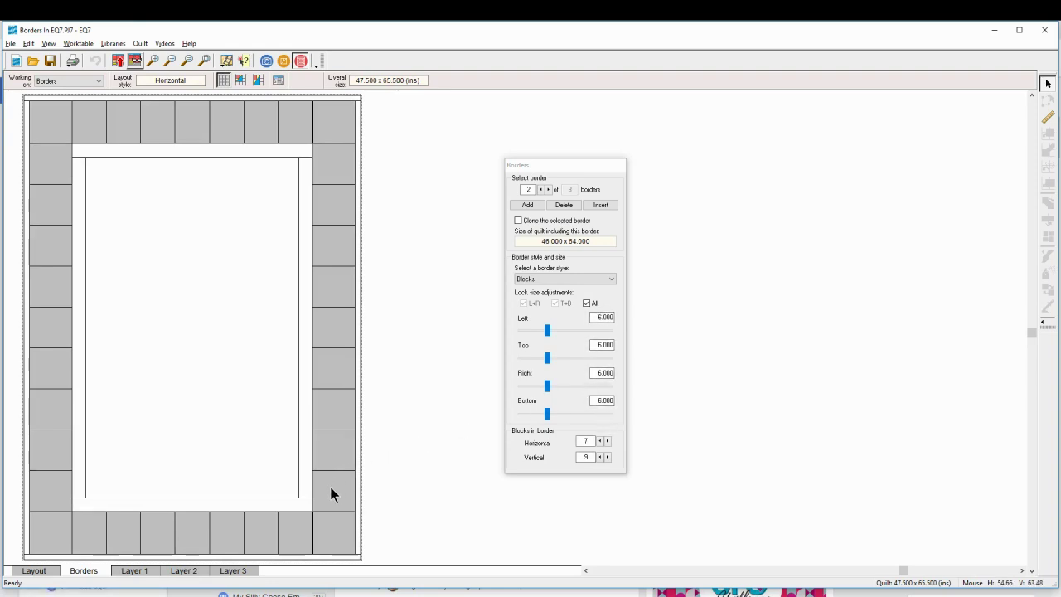
On Layer 1, preview the rotary cutting chart for the beige square below the upper-left corner block and check its cut size.
click(134, 571)
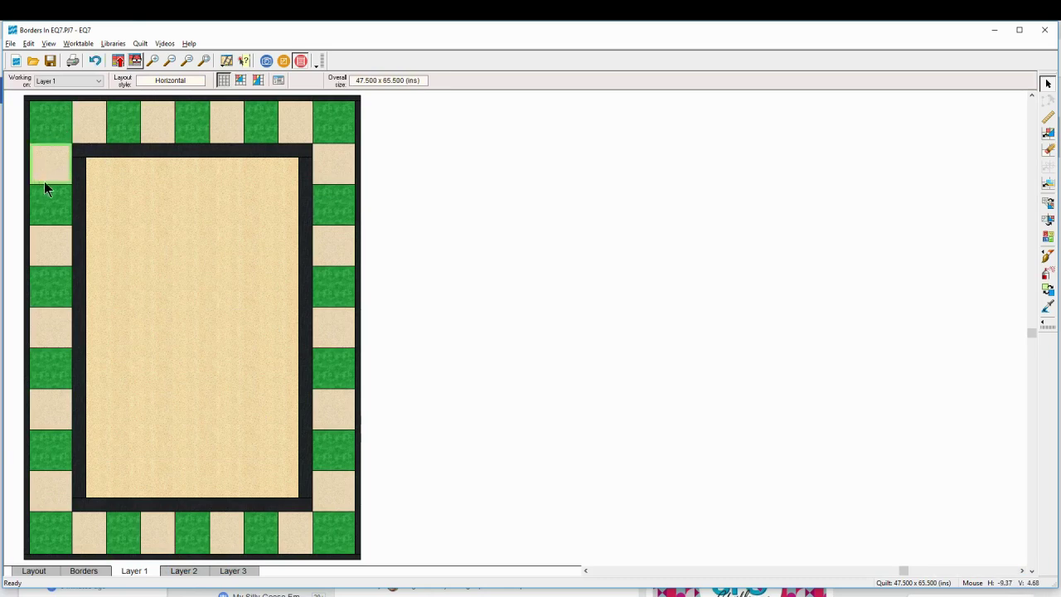
click(11, 43)
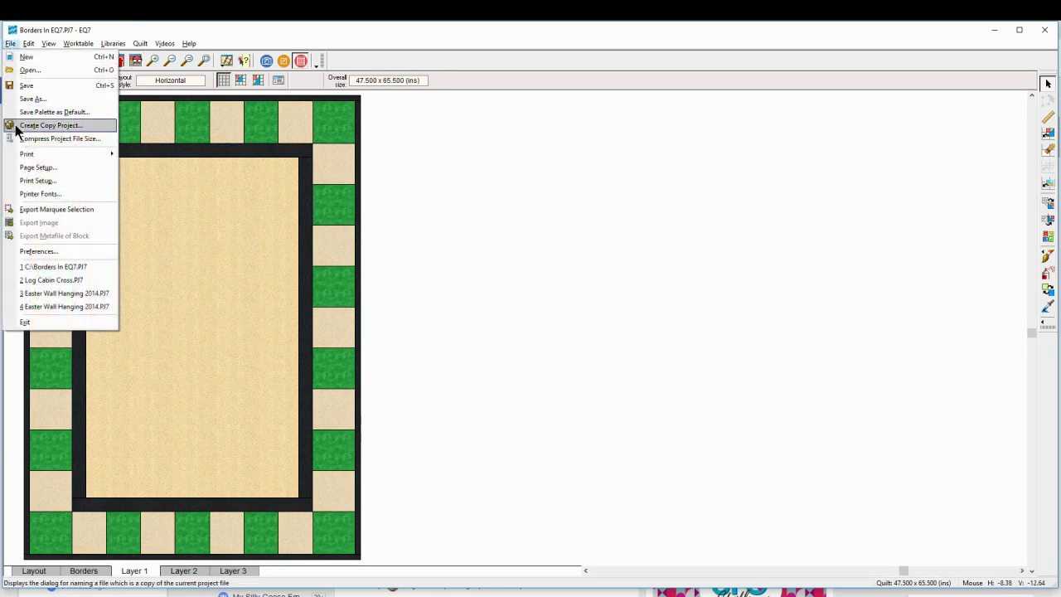
mouse_move(23, 150)
click(148, 193)
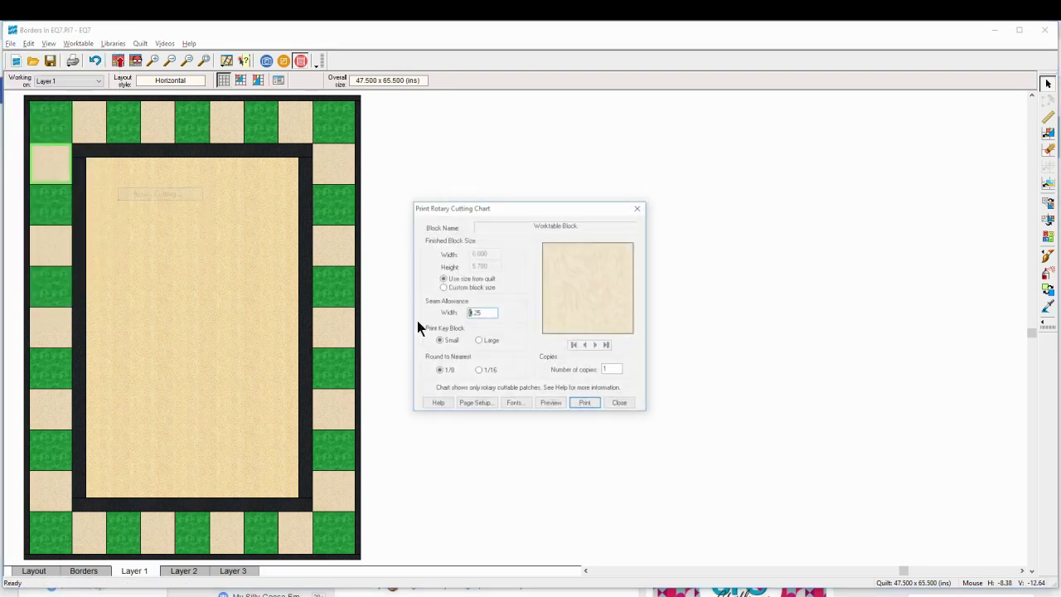
click(562, 403)
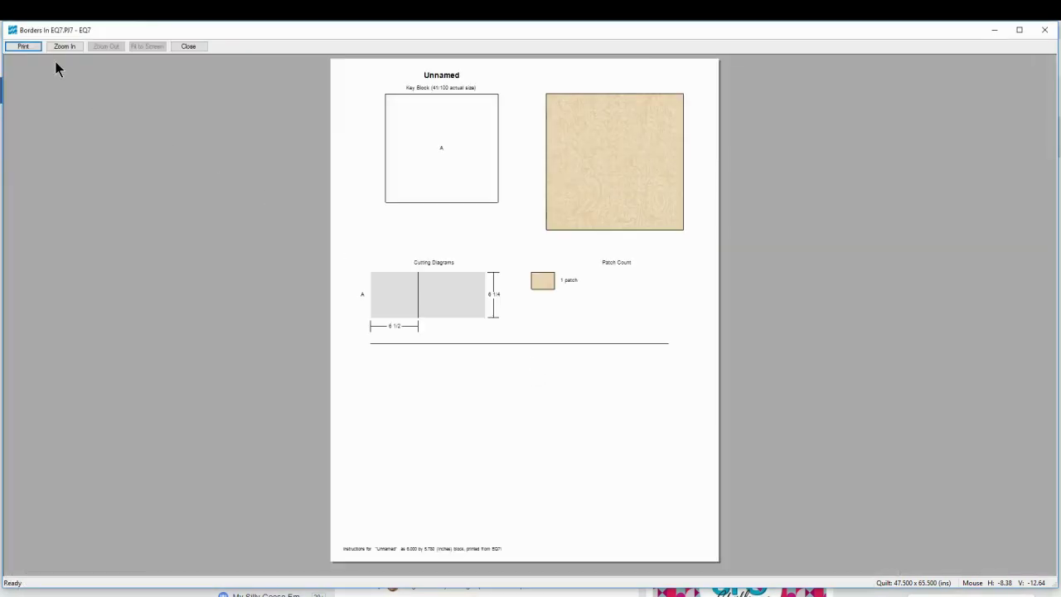
drag(343, 66, 709, 470)
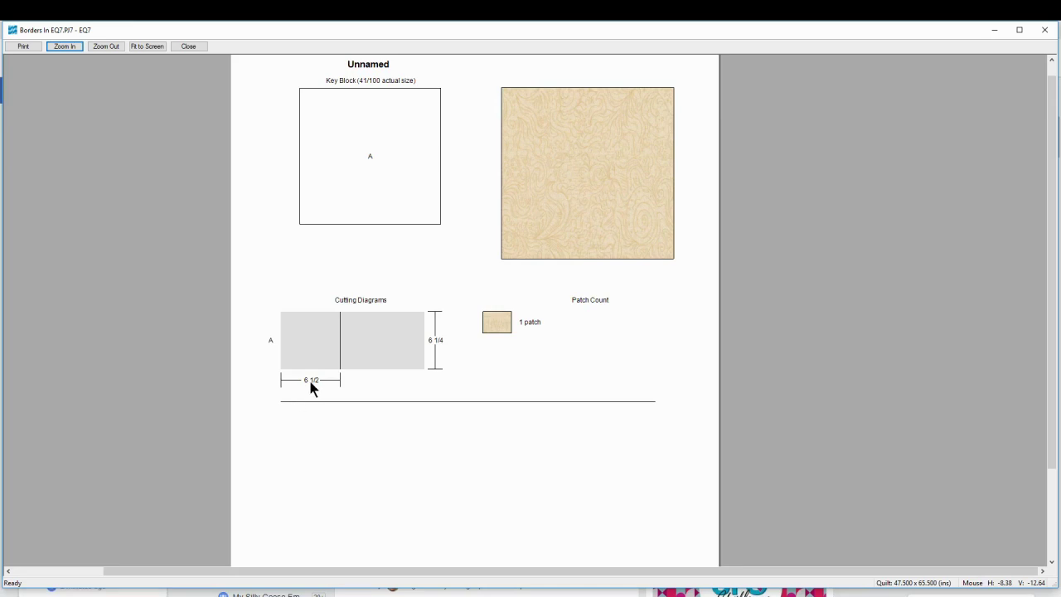
click(186, 46)
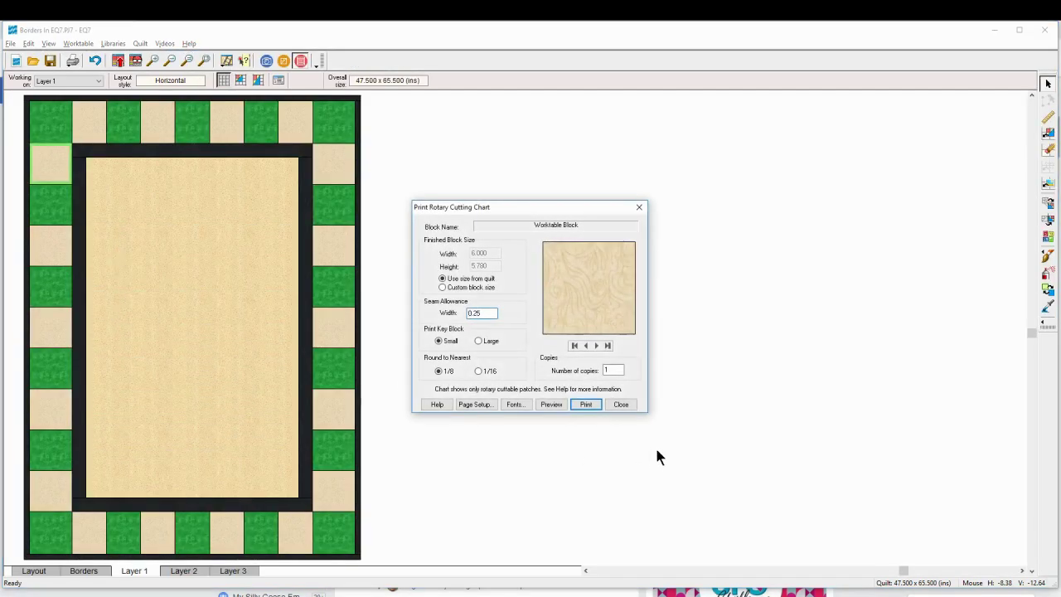
click(622, 404)
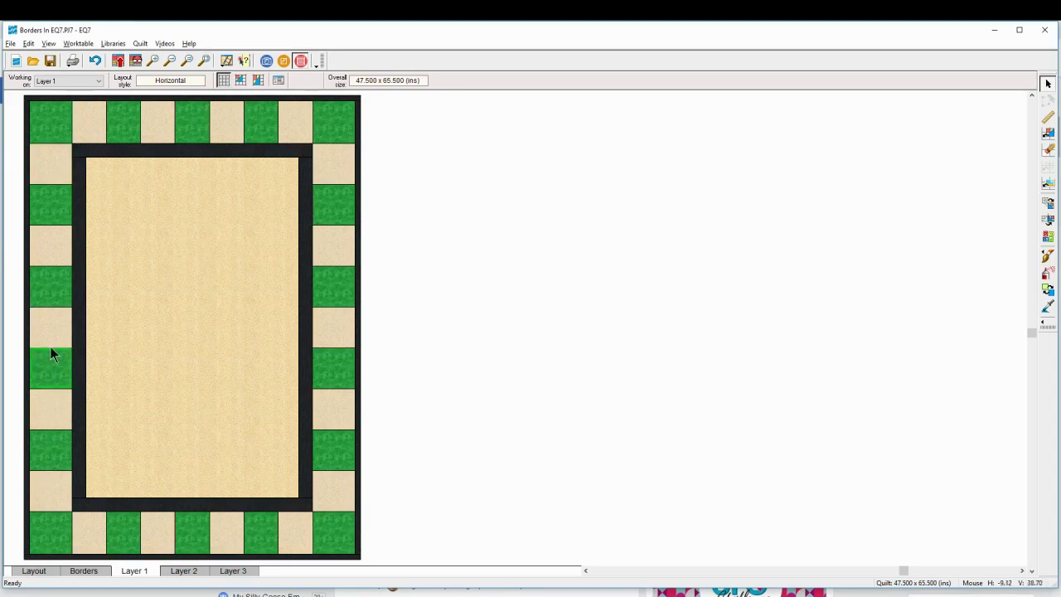
Preview the rotary cutting chart for the green square seventh from the top in the quilt's left border and check its cut size.
click(11, 43)
mouse_move(49, 153)
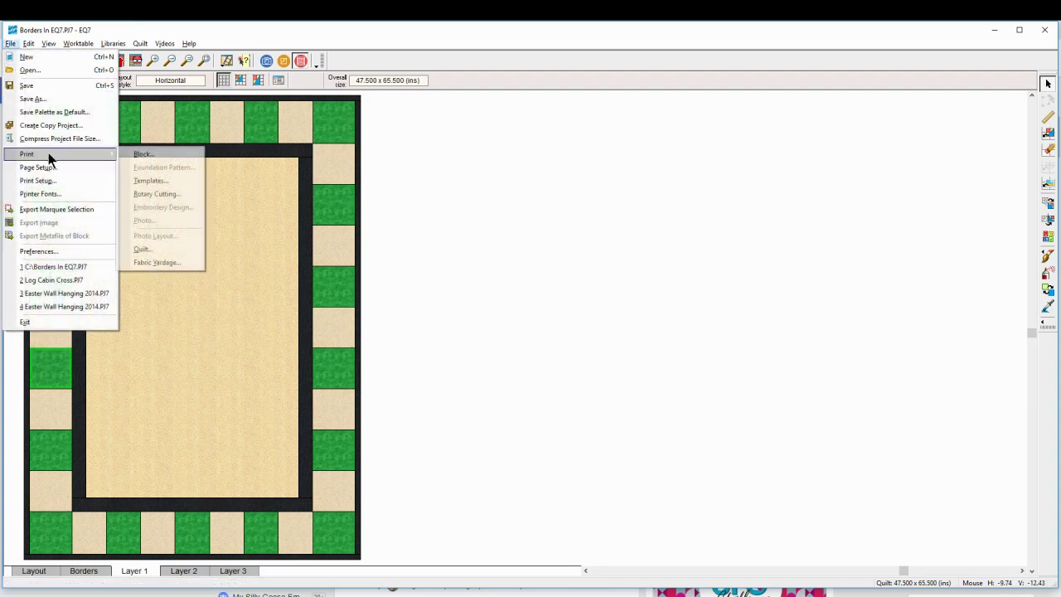
click(156, 194)
click(553, 404)
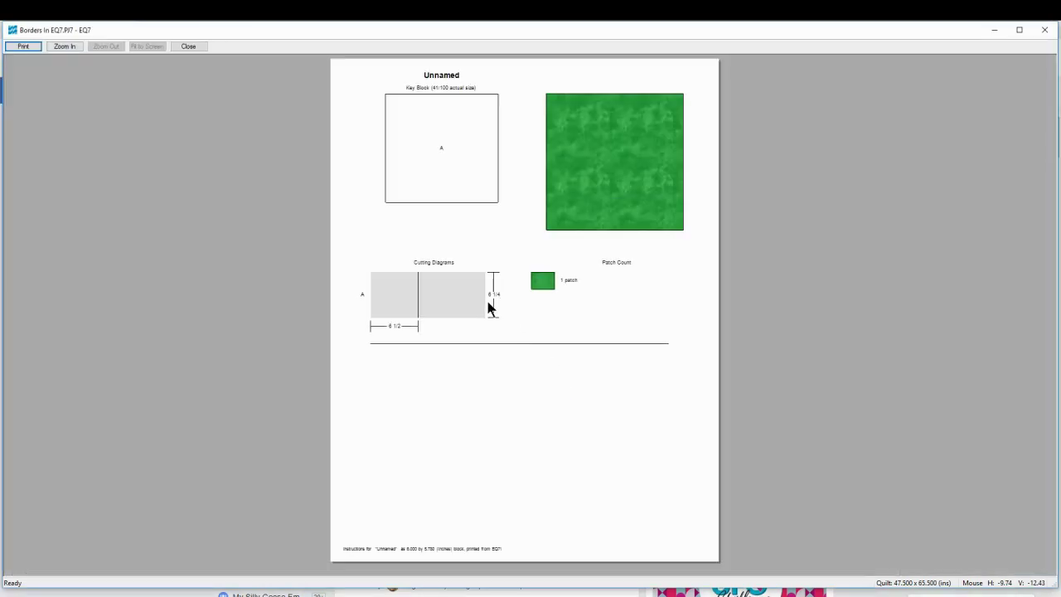
click(61, 47)
drag(351, 72, 687, 485)
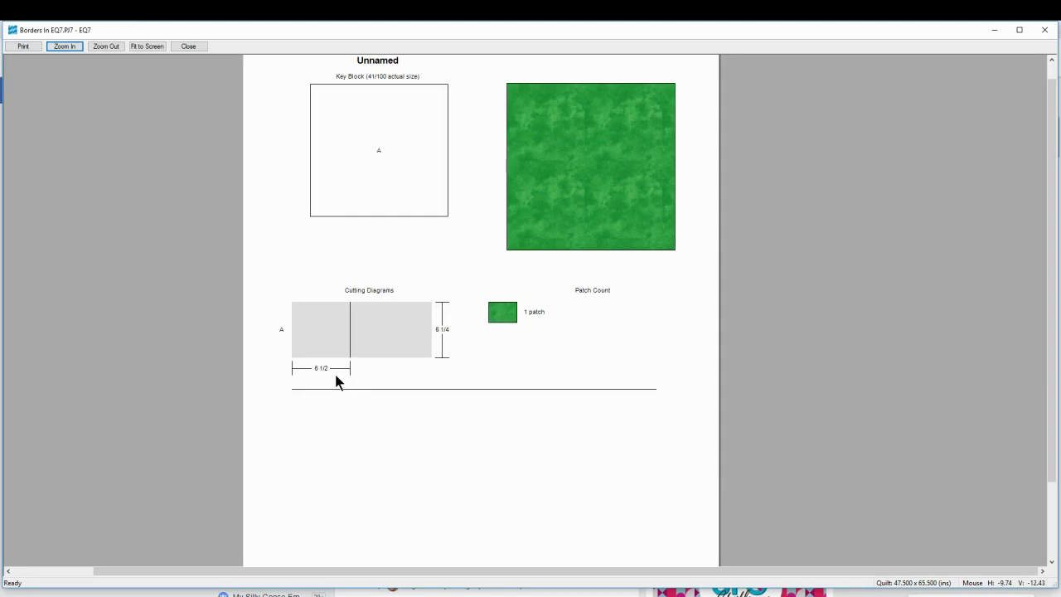
click(187, 47)
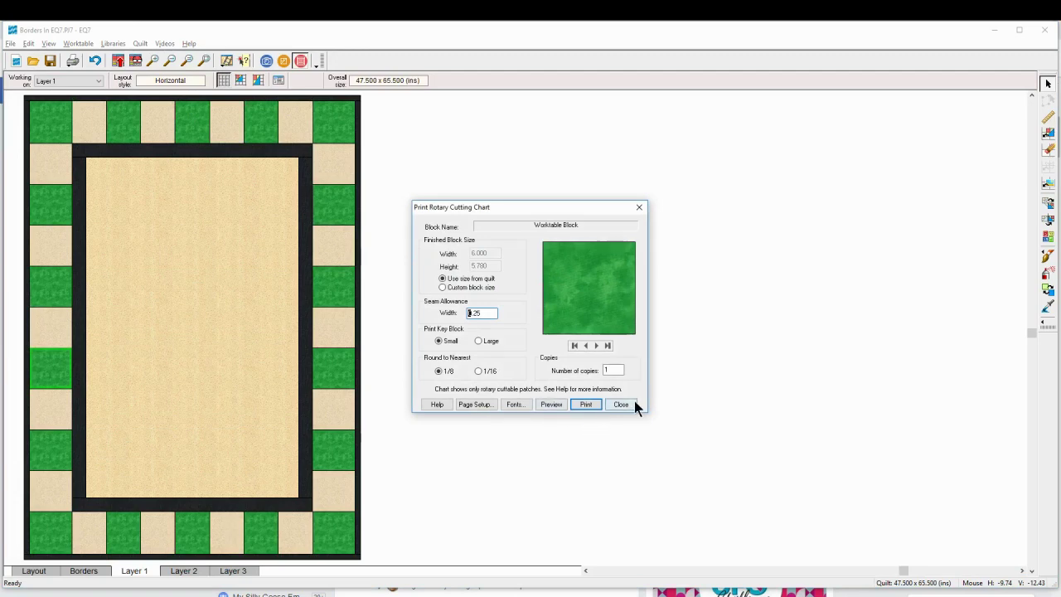
click(622, 403)
Preview the rotary cutting chart for the fourth square in the bottom border, a beige one, and check its cut size.
click(157, 540)
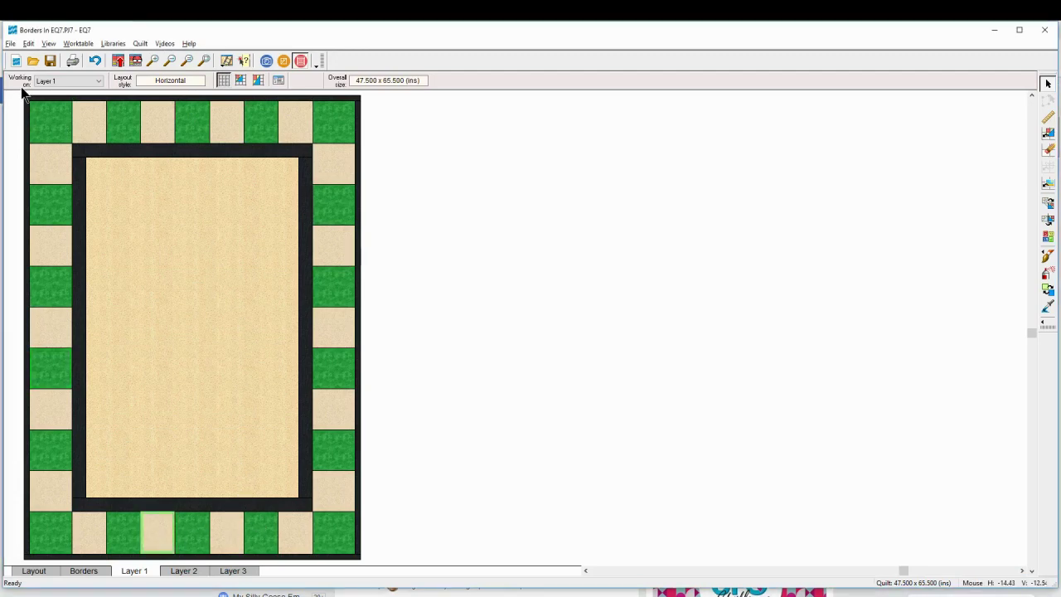
click(11, 43)
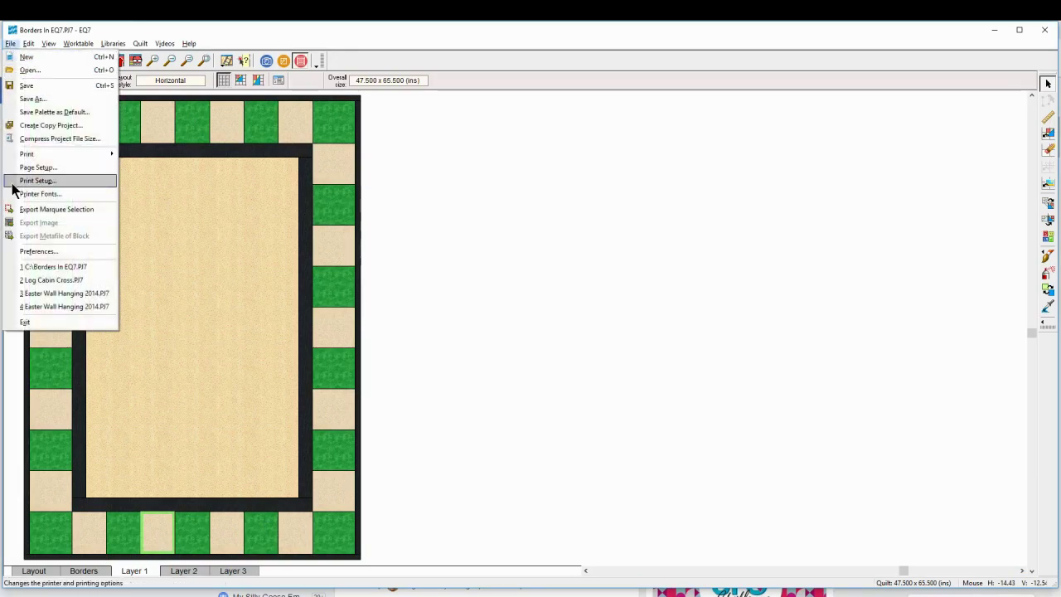
mouse_move(18, 156)
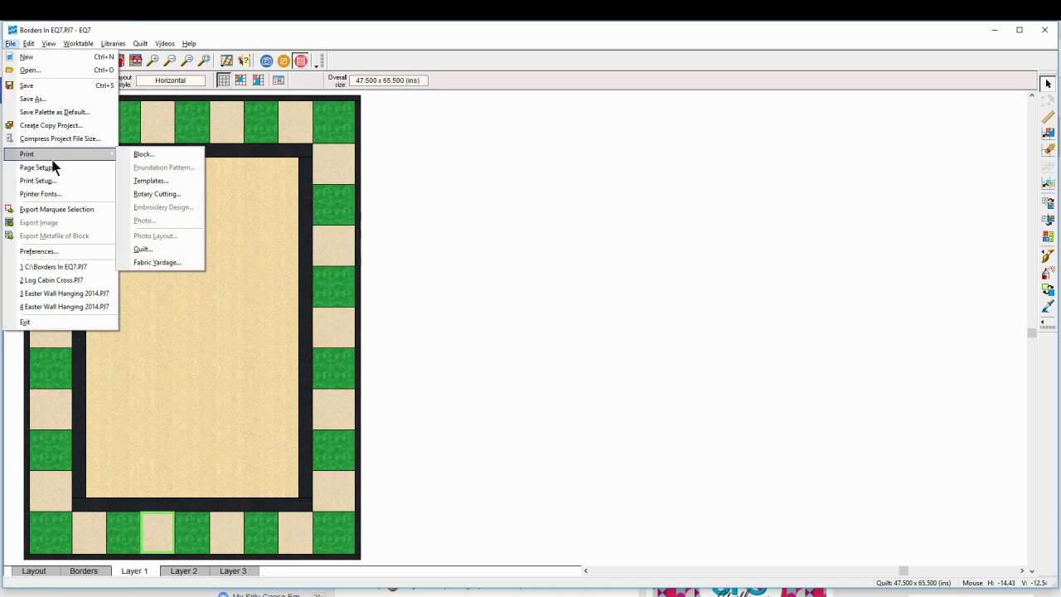
click(162, 194)
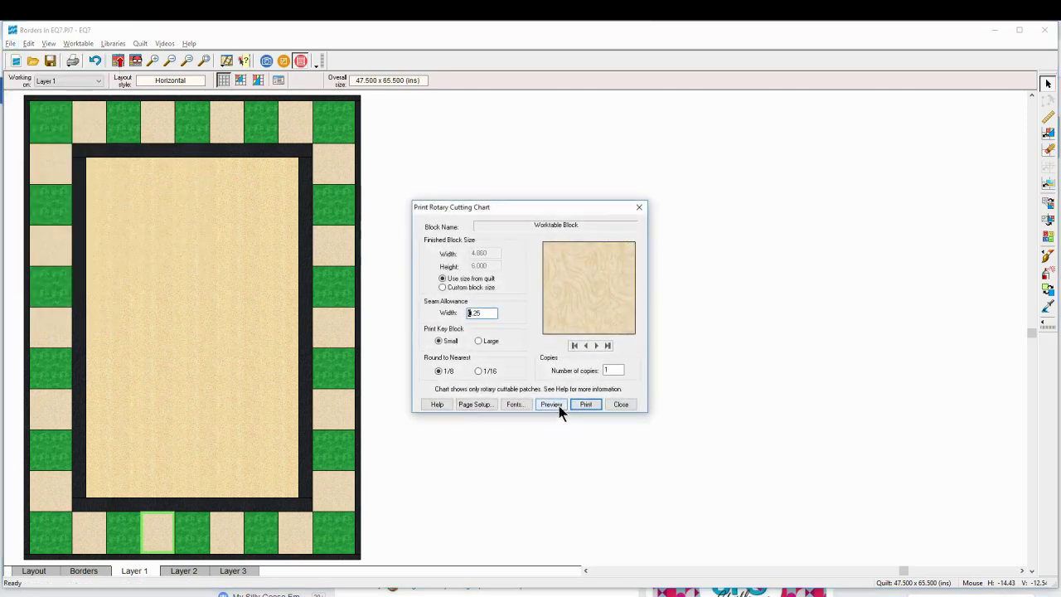
click(551, 405)
click(61, 47)
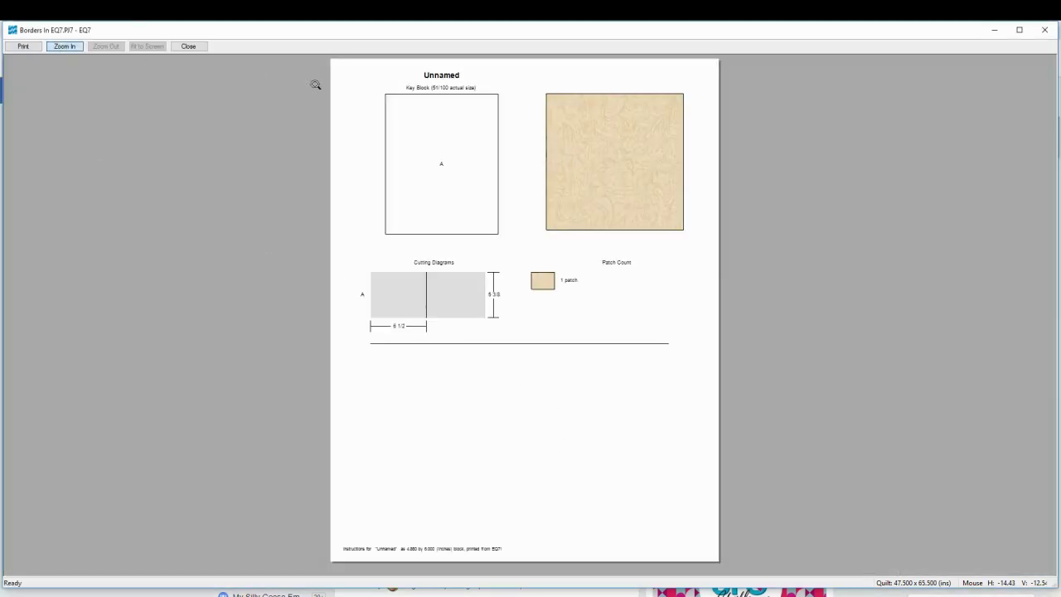
drag(356, 75, 701, 461)
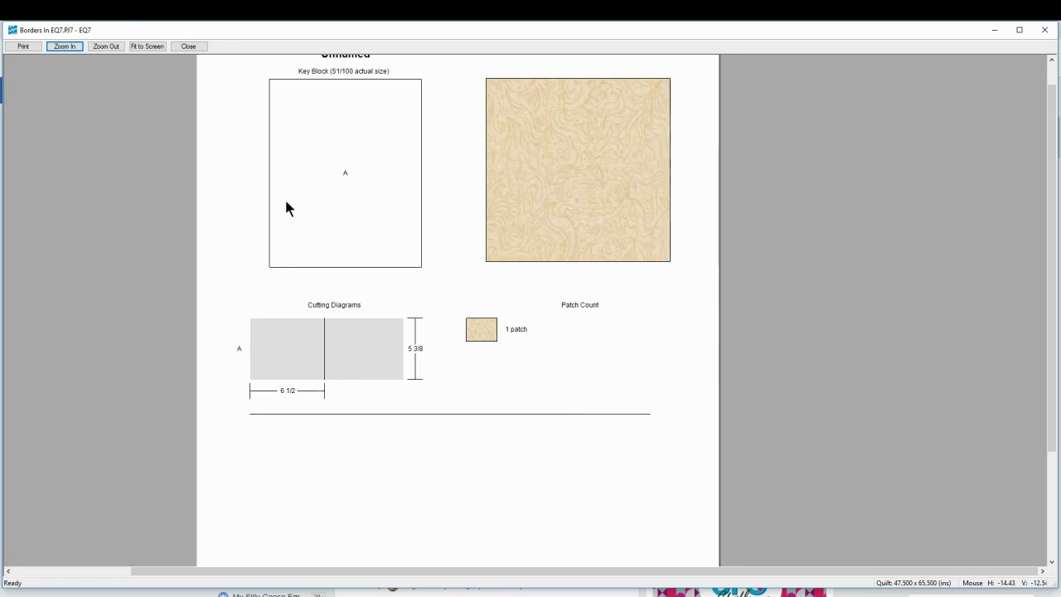
click(186, 46)
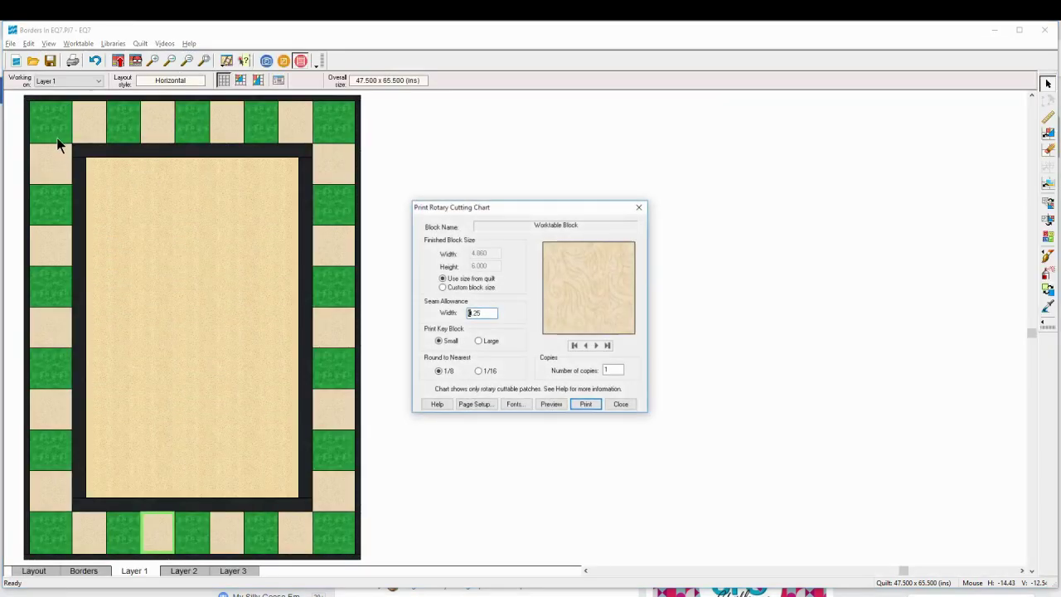
click(627, 407)
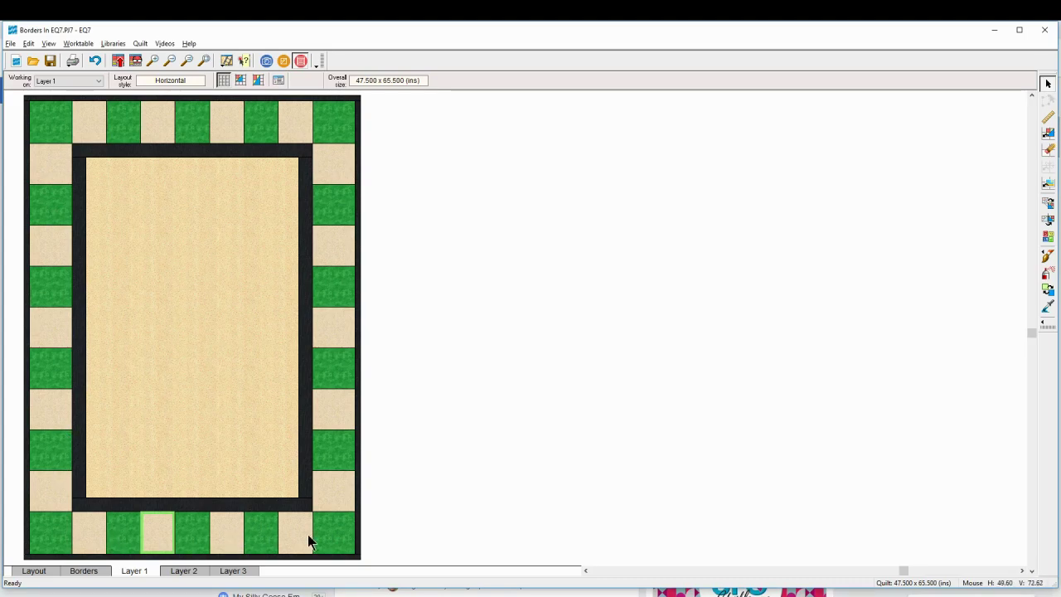
Compare a bottom-border square with a left-border square, and recheck the block border's widths and block counts.
click(225, 536)
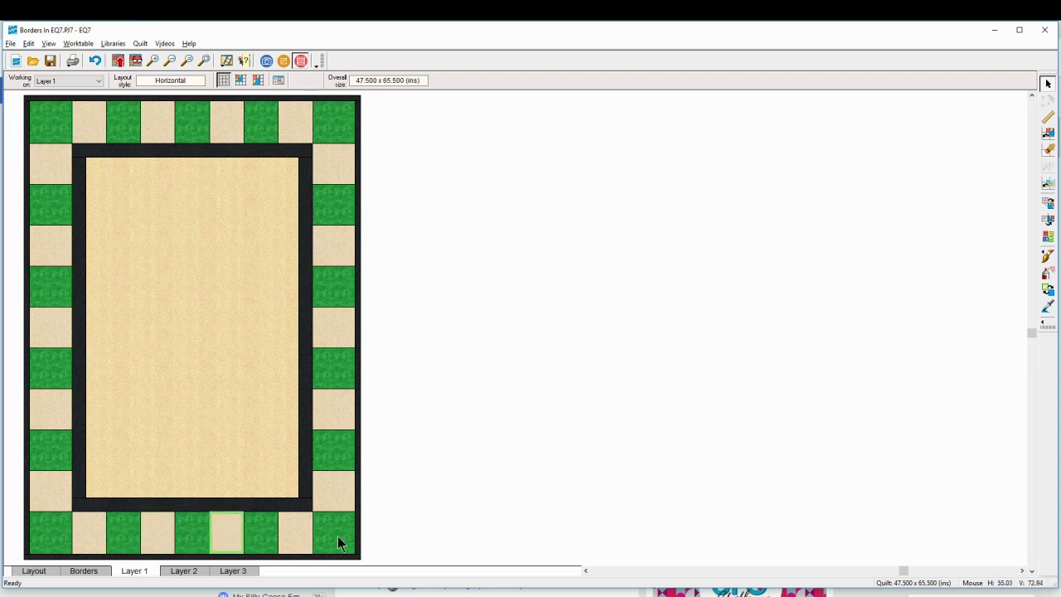
click(58, 290)
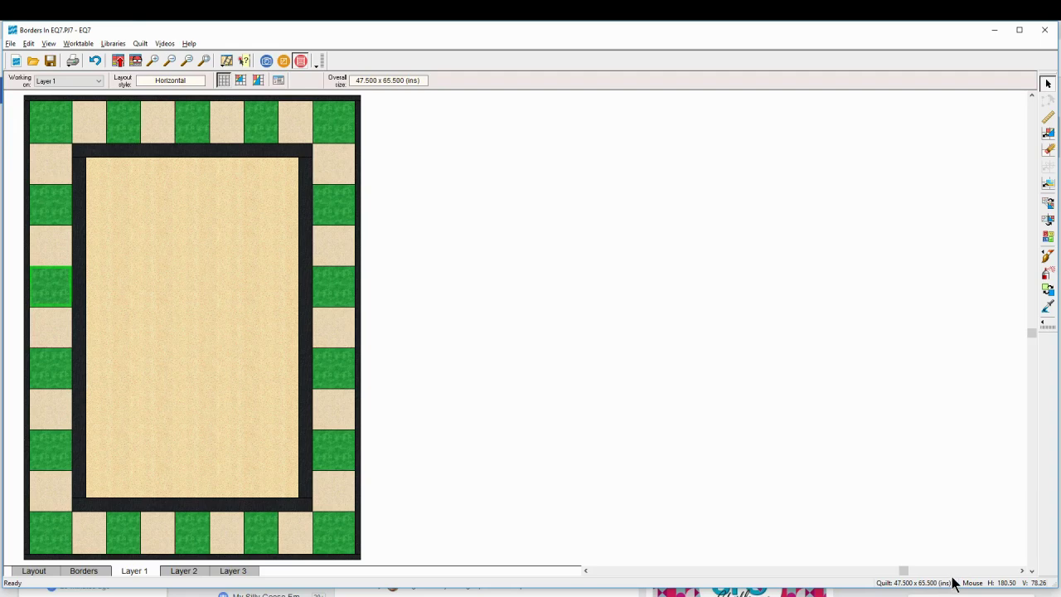
click(84, 570)
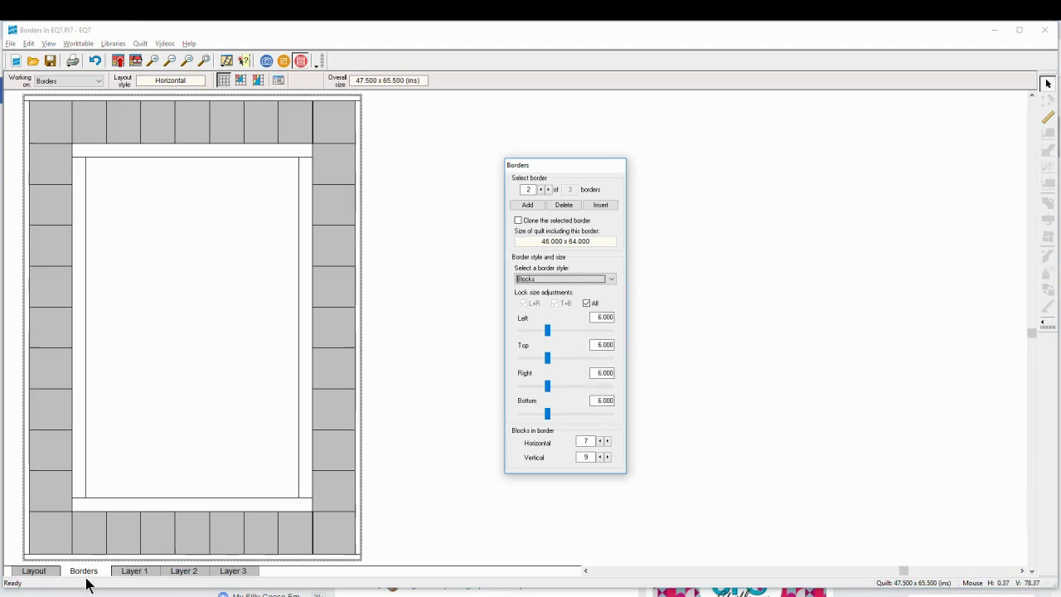
On Layer 1, preview the rotary cutting chart for the green square seventh from the left in the bottom border and check its cut size.
click(151, 576)
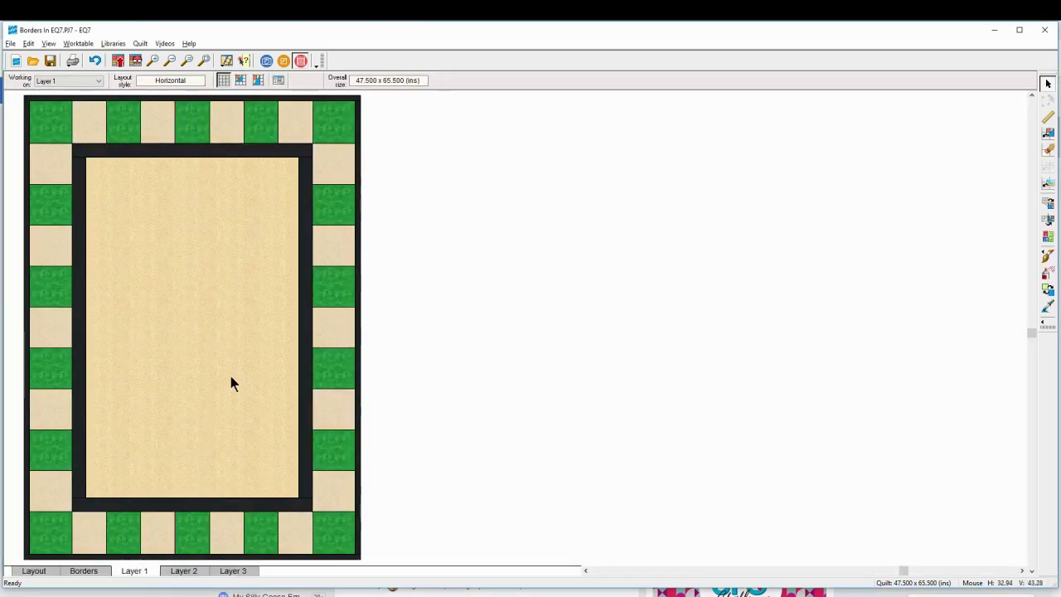
click(11, 44)
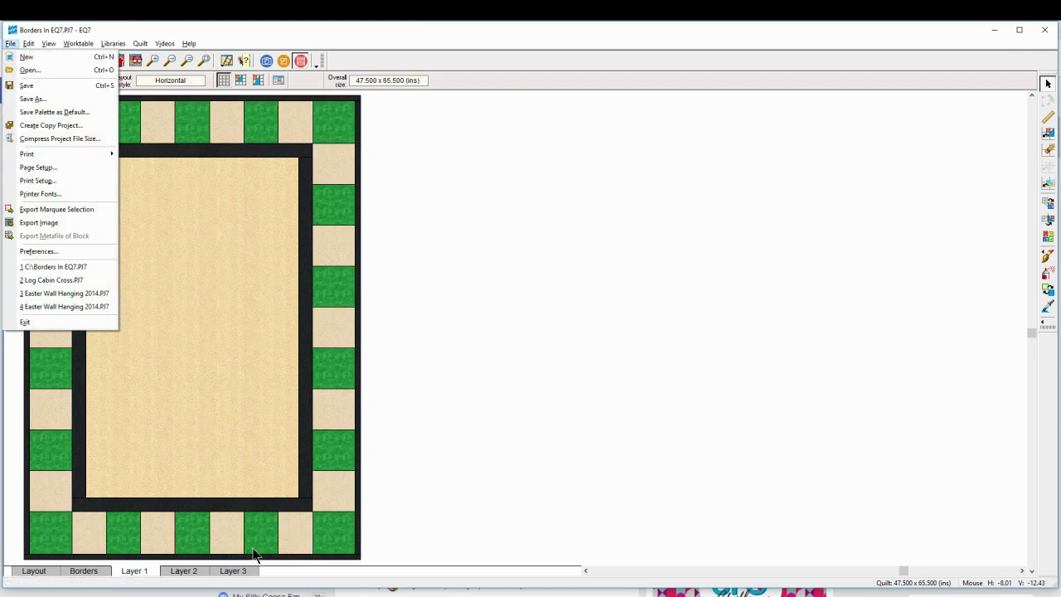
click(257, 533)
click(11, 43)
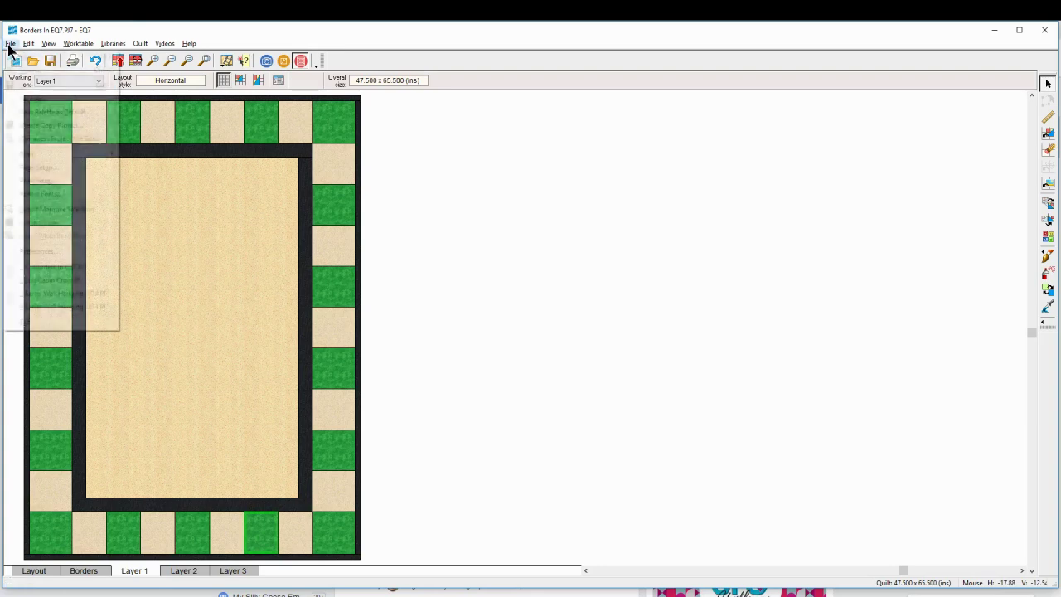
mouse_move(25, 153)
click(170, 194)
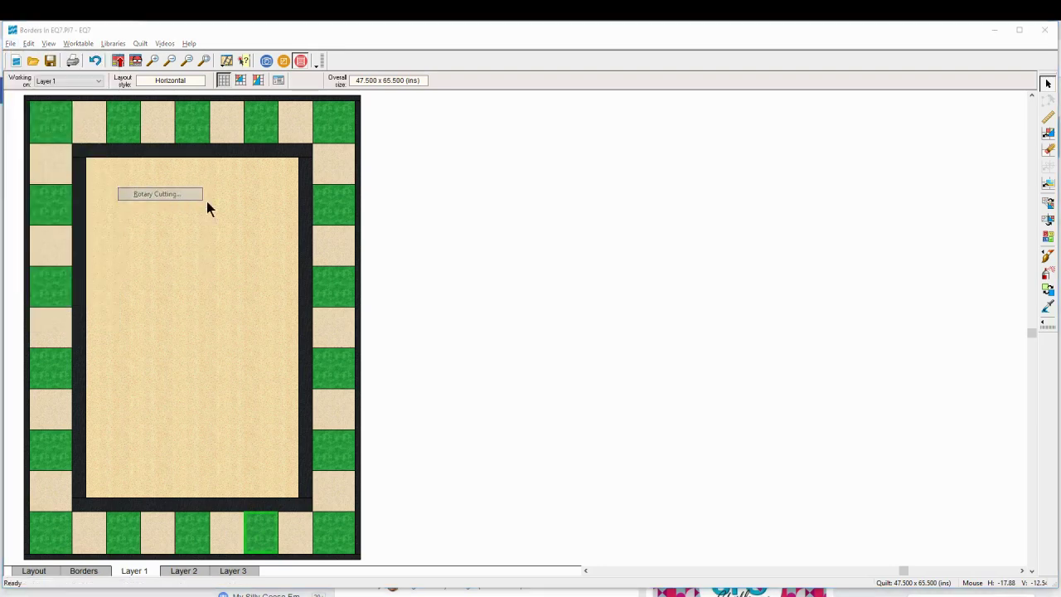
click(553, 405)
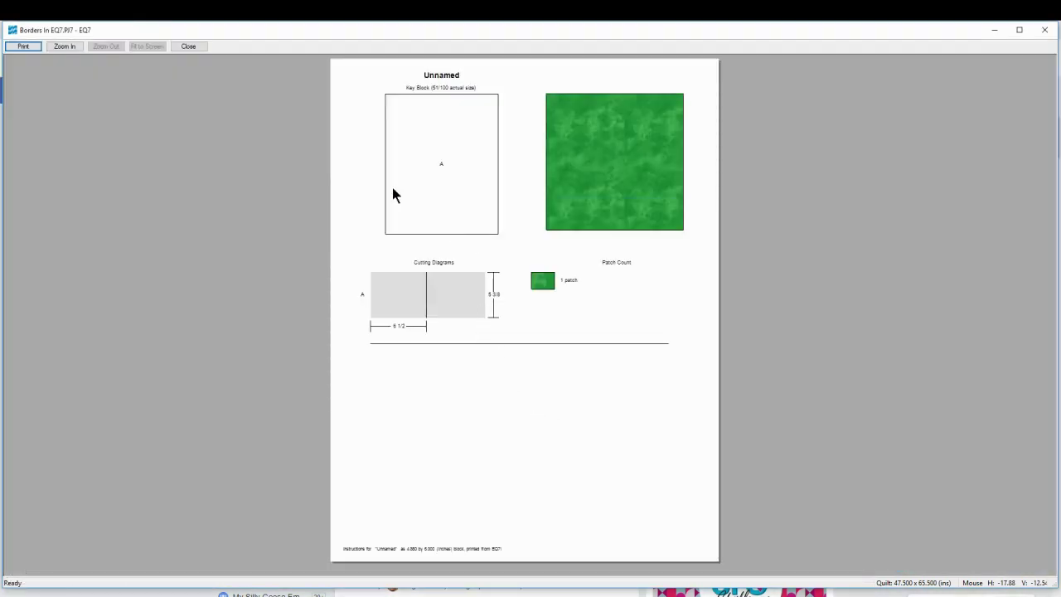
click(60, 47)
drag(359, 108, 673, 435)
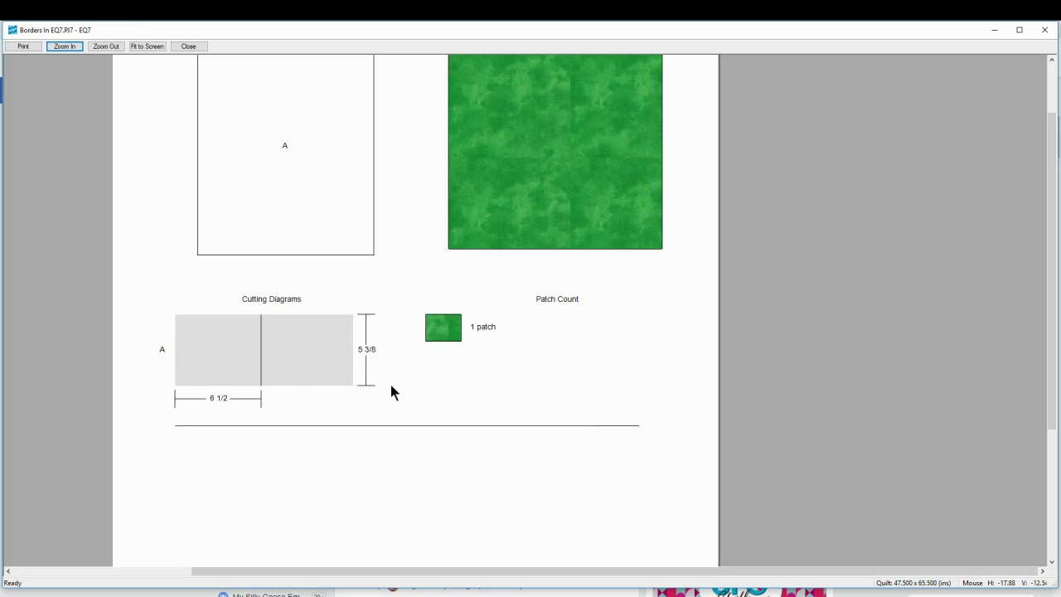
click(191, 47)
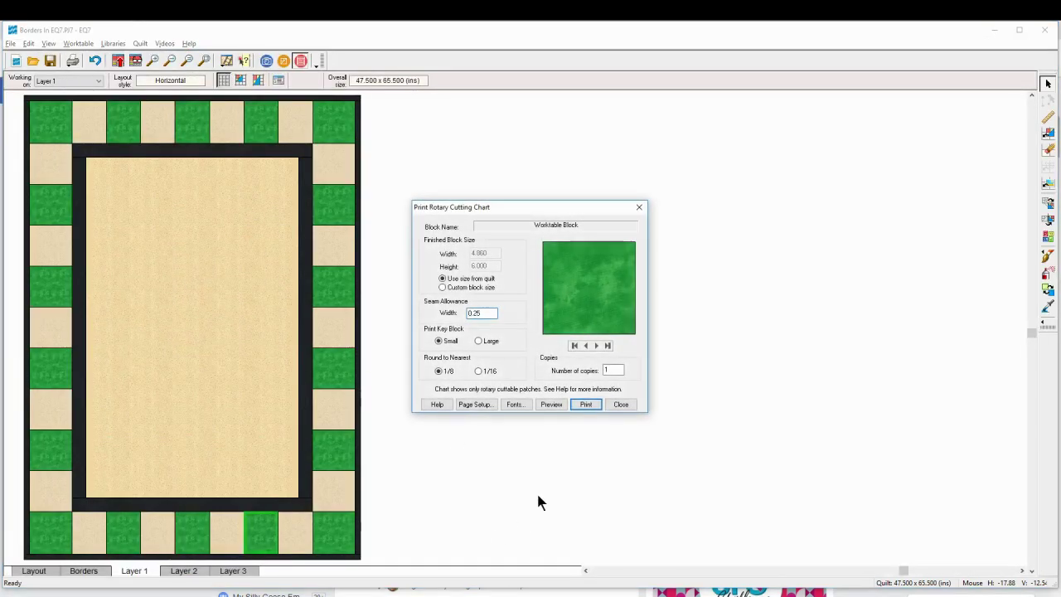
click(620, 403)
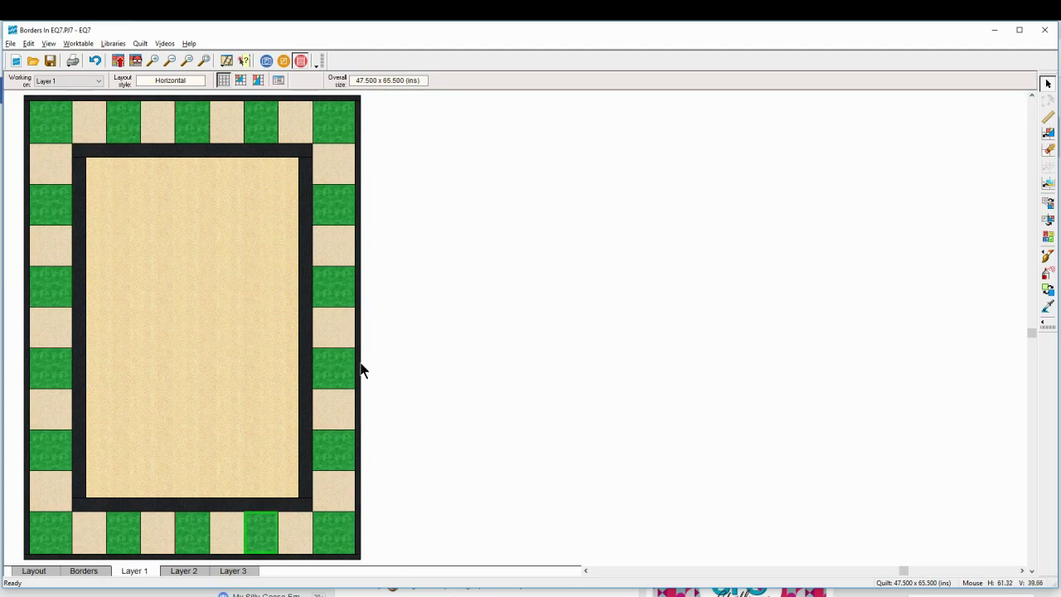
Select the narrow outermost border and check its style and the widths of its four sides in the border settings.
click(358, 307)
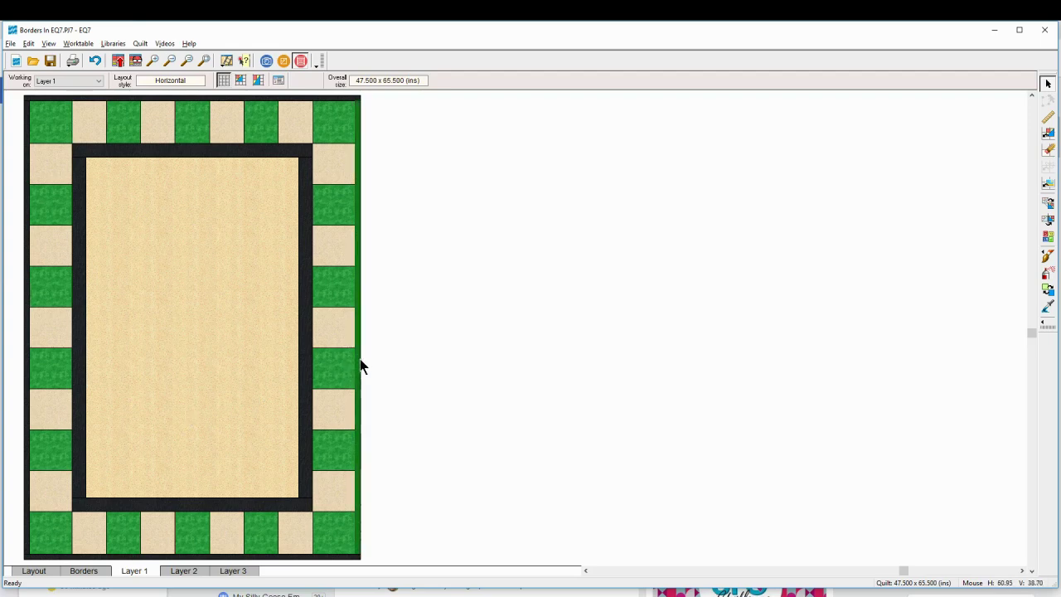
click(86, 572)
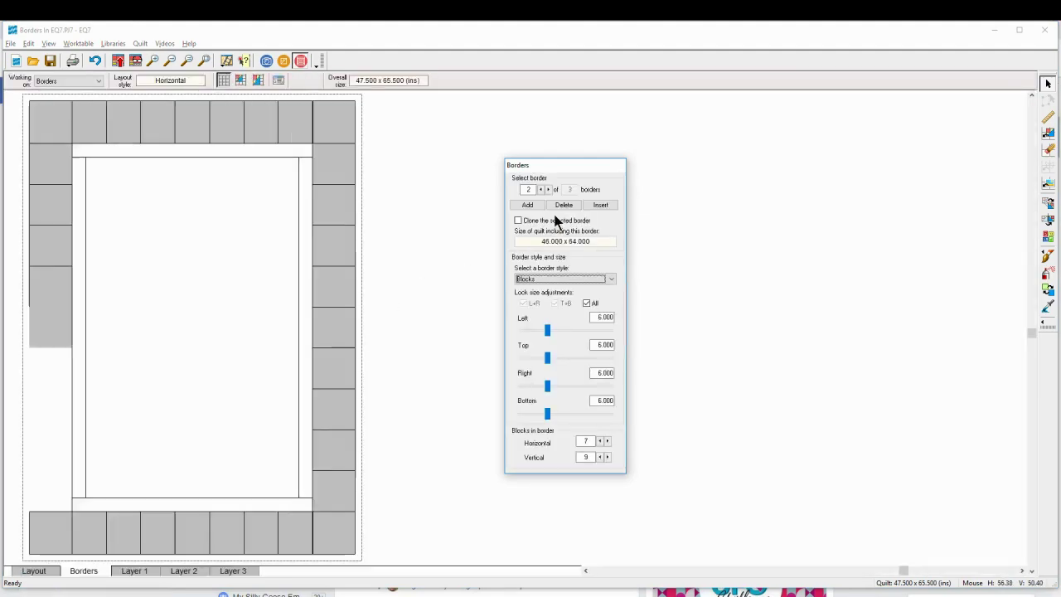
click(357, 199)
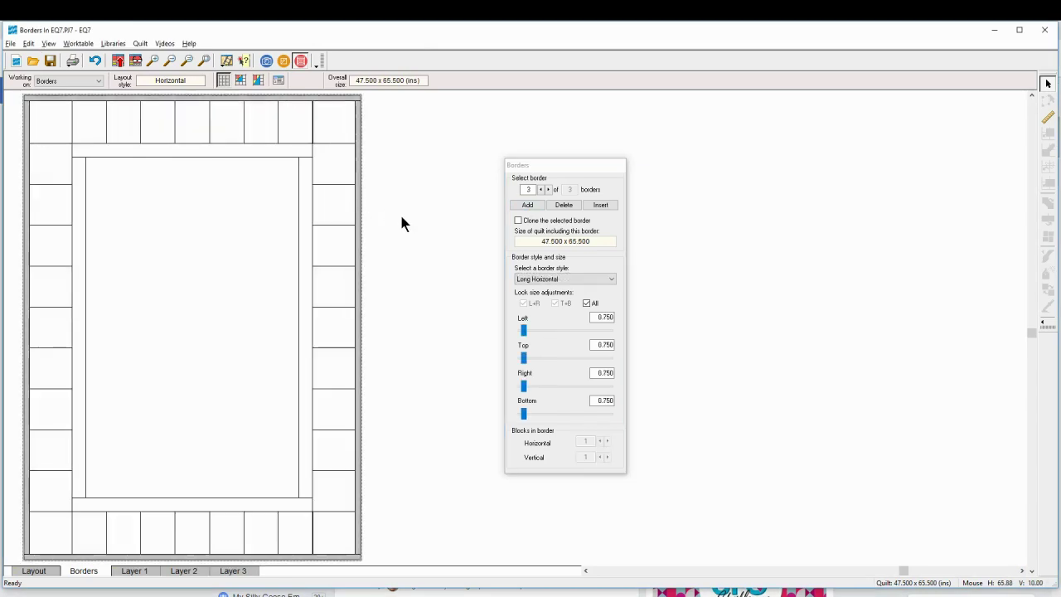
click(598, 318)
click(608, 401)
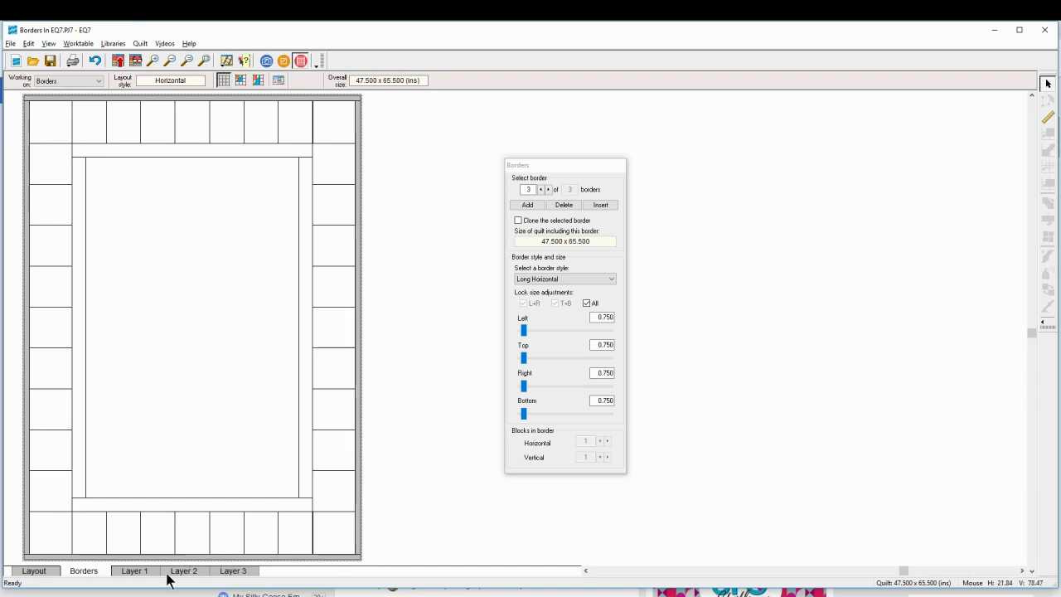
On Layer 1, preview the quilt's fabric yardage chart and examine the patch count and yardage estimate for each fabric.
click(134, 571)
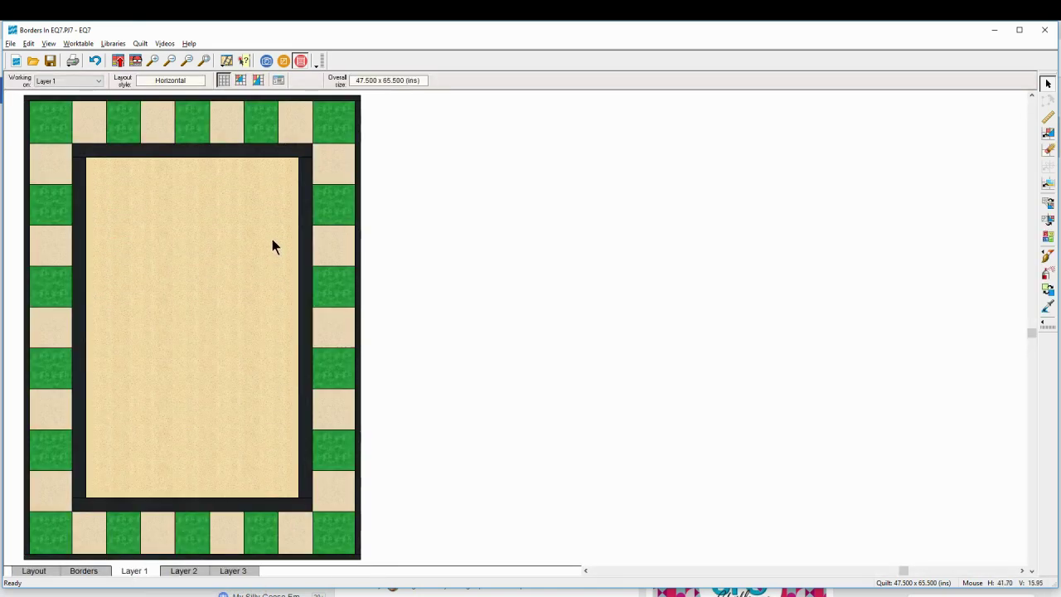
click(10, 43)
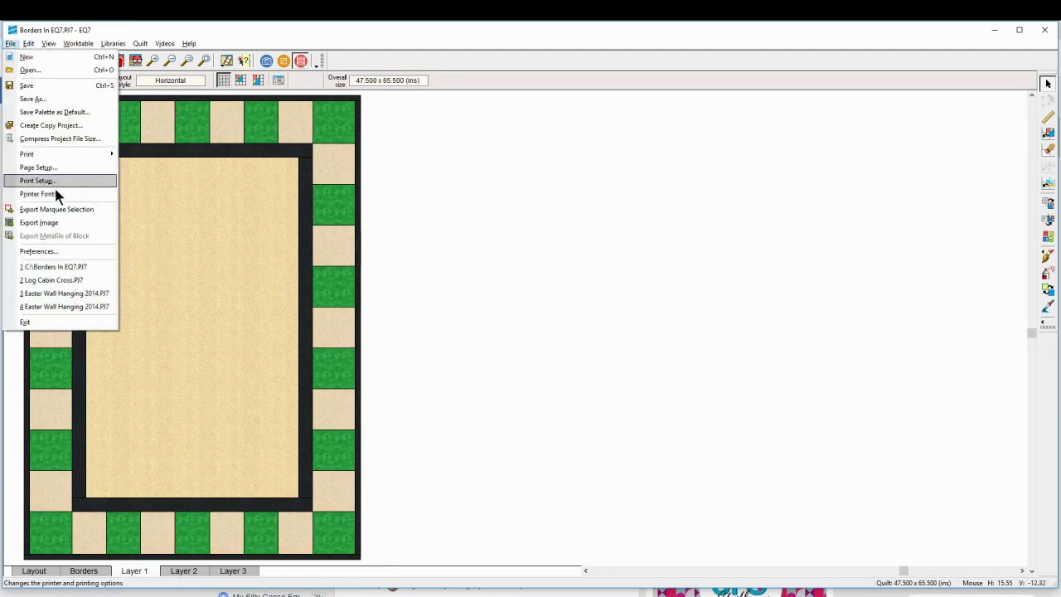
mouse_move(45, 153)
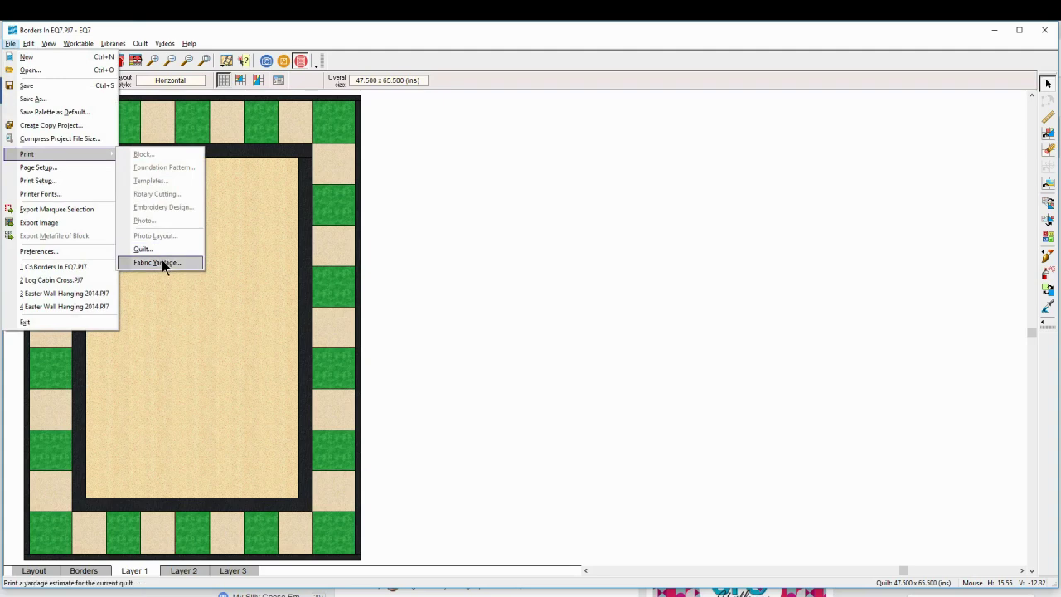
click(162, 262)
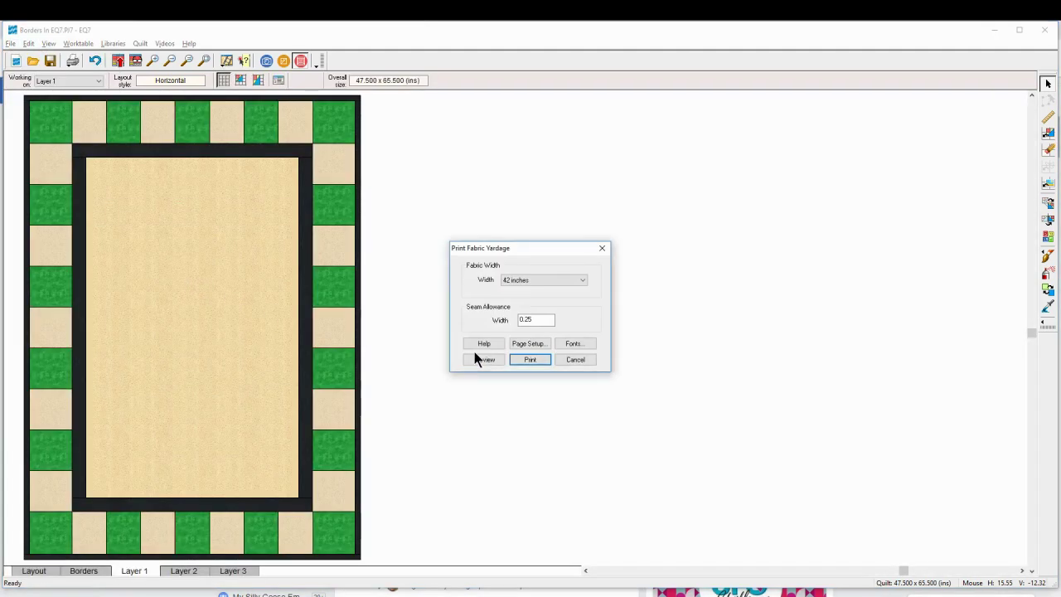
click(484, 359)
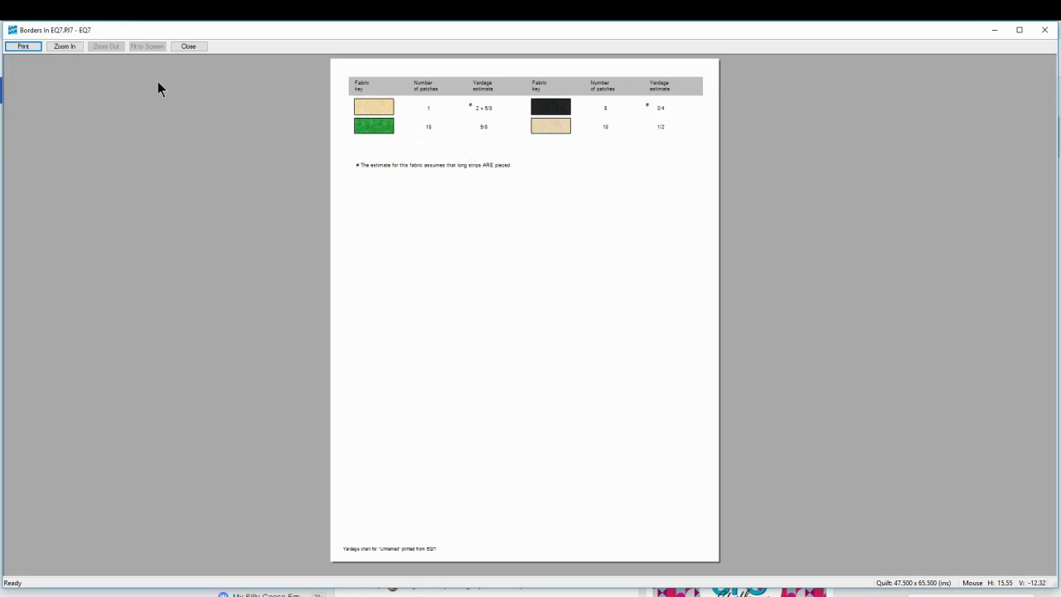
click(67, 48)
drag(333, 63, 706, 268)
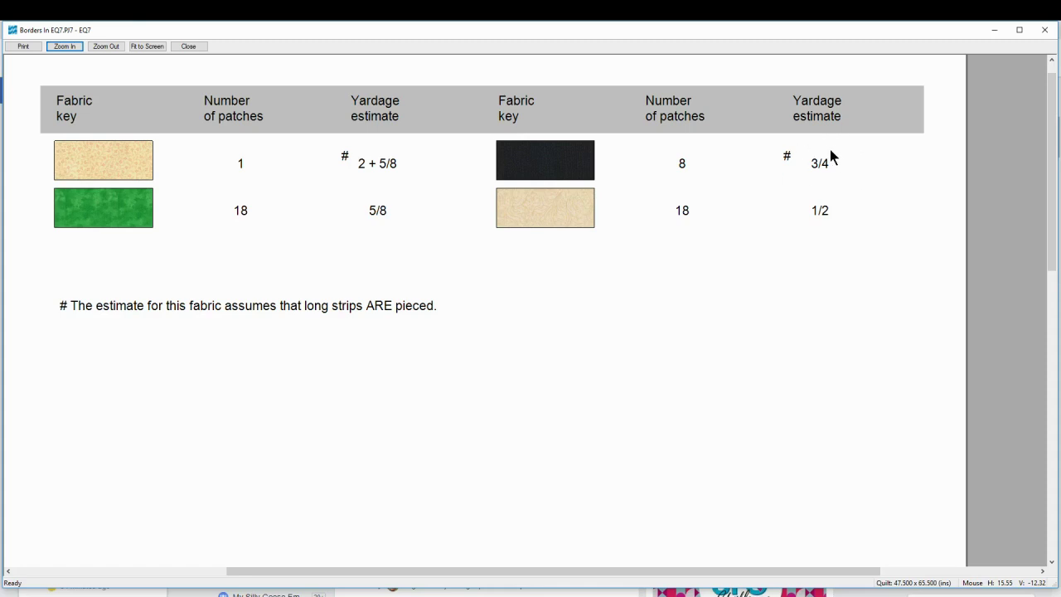
click(190, 46)
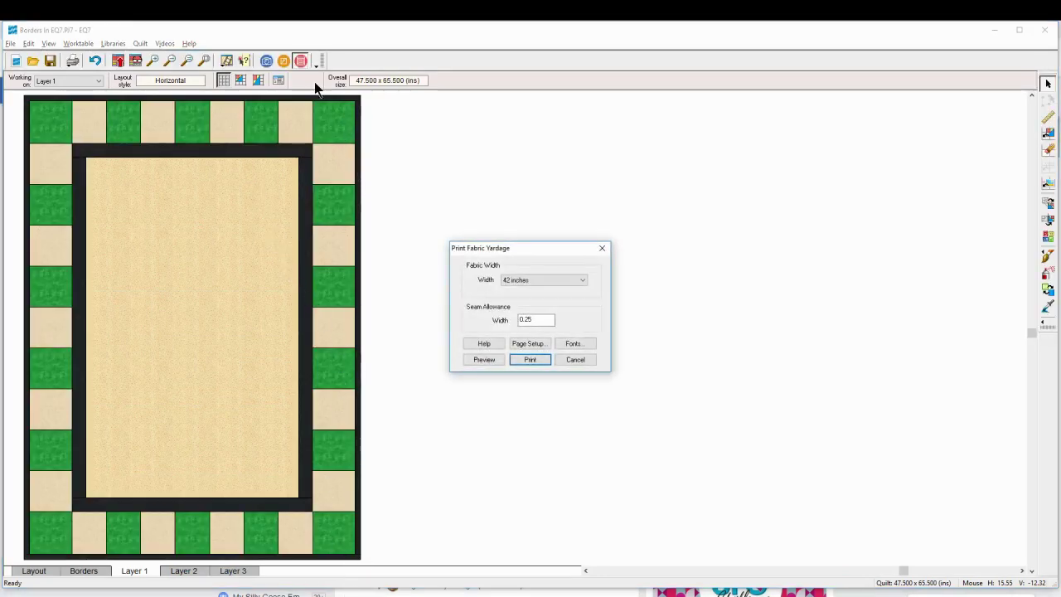
click(576, 360)
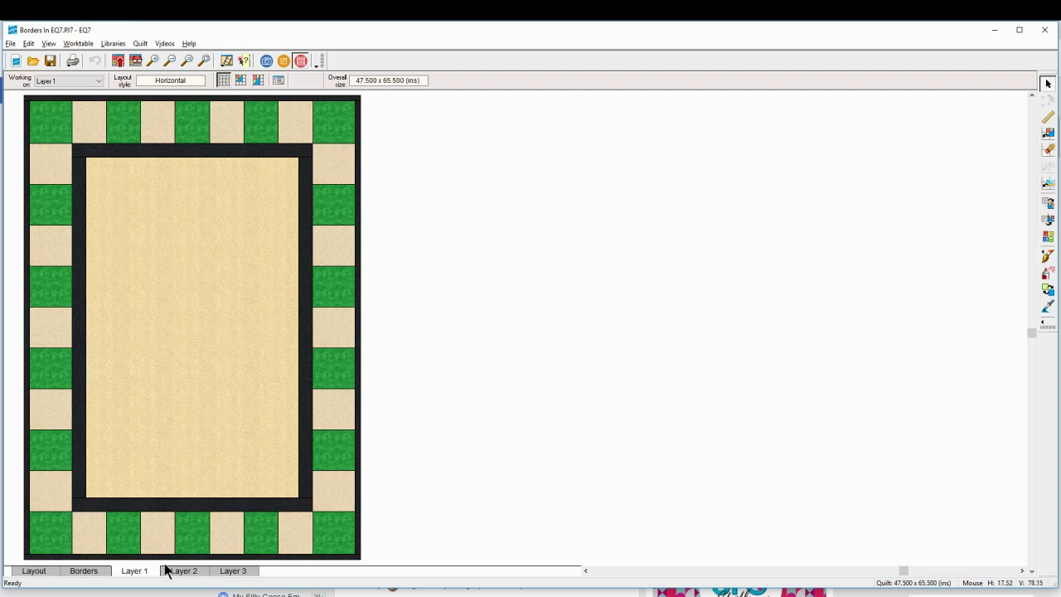
Compare the first, second and fourth quilts saved in the Project Sketchbook, looking at their center panels and borders.
click(135, 60)
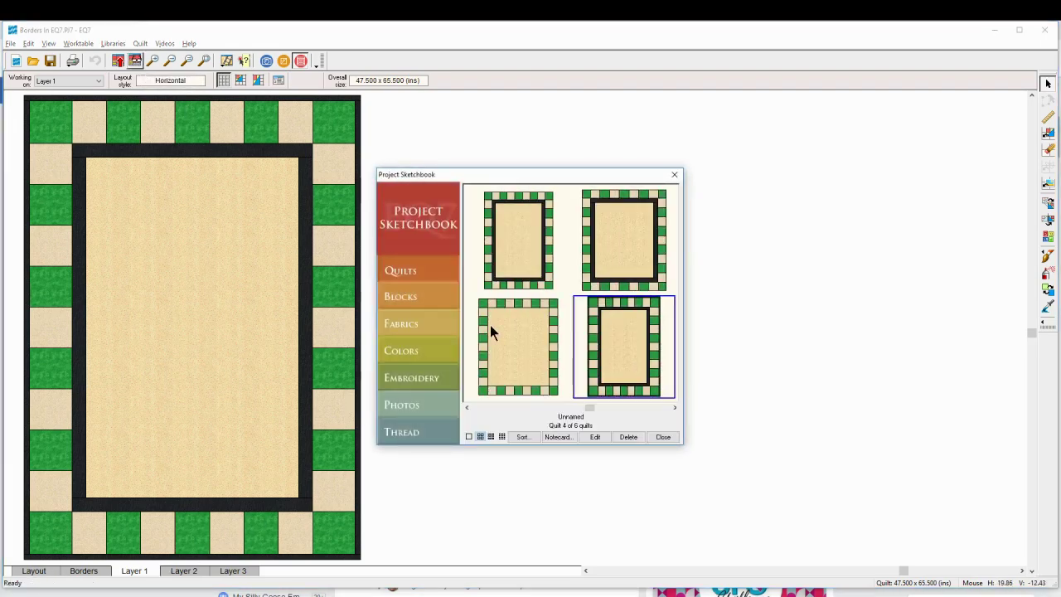
click(484, 308)
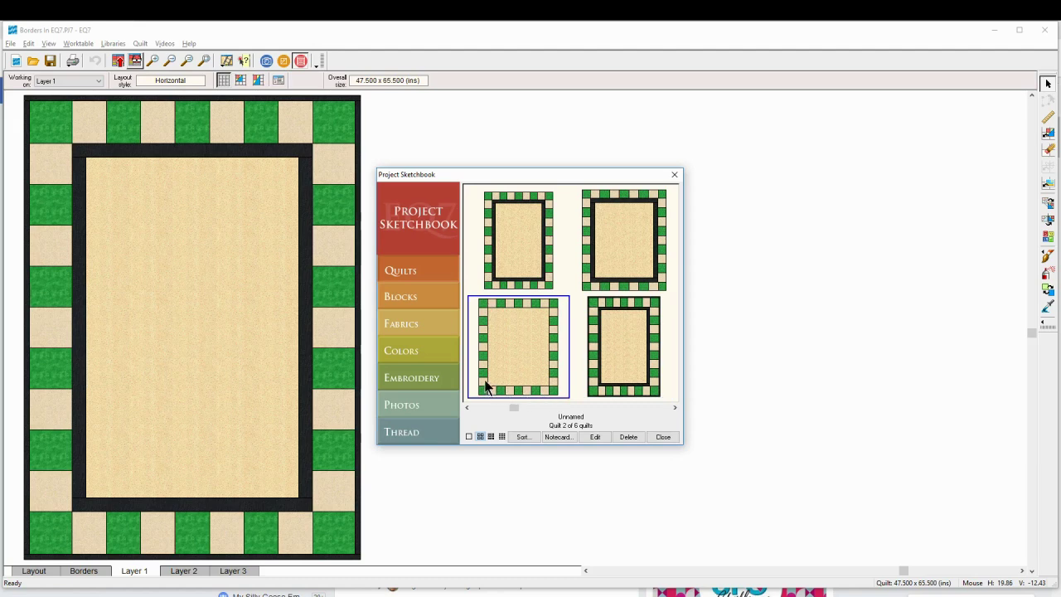
click(489, 240)
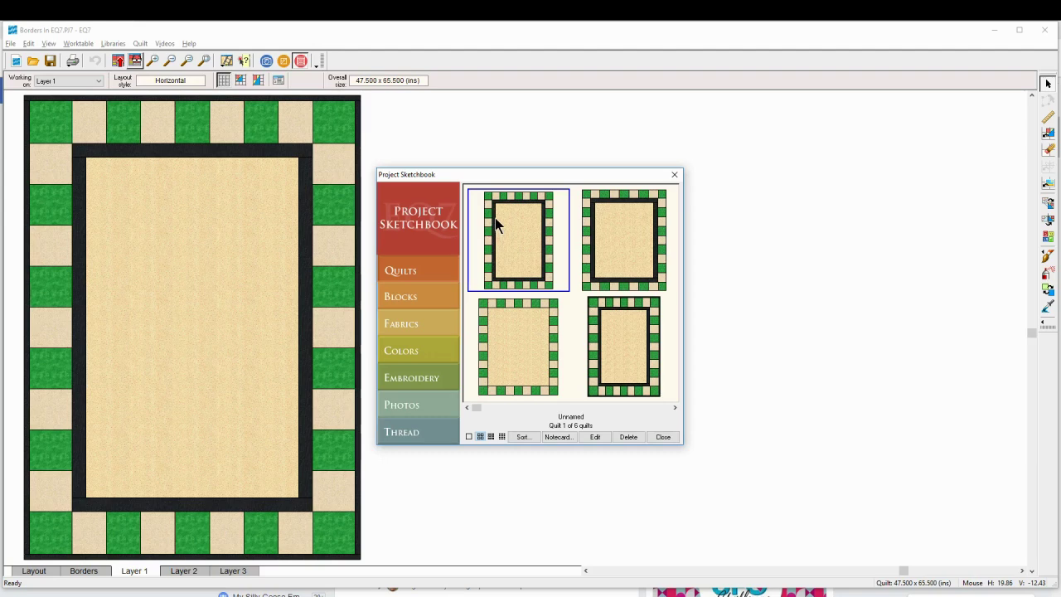
click(627, 335)
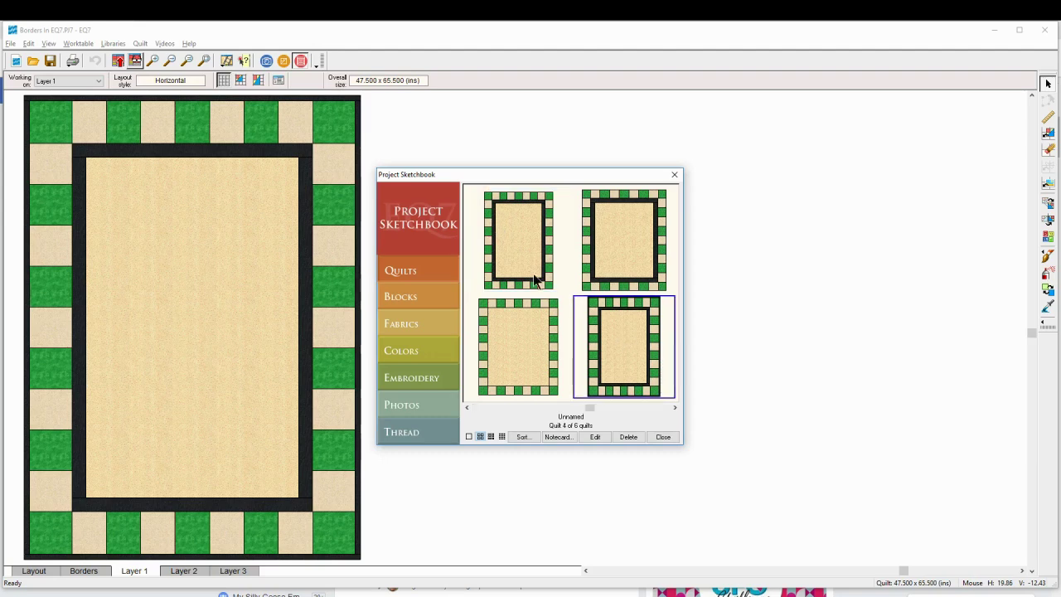
click(507, 242)
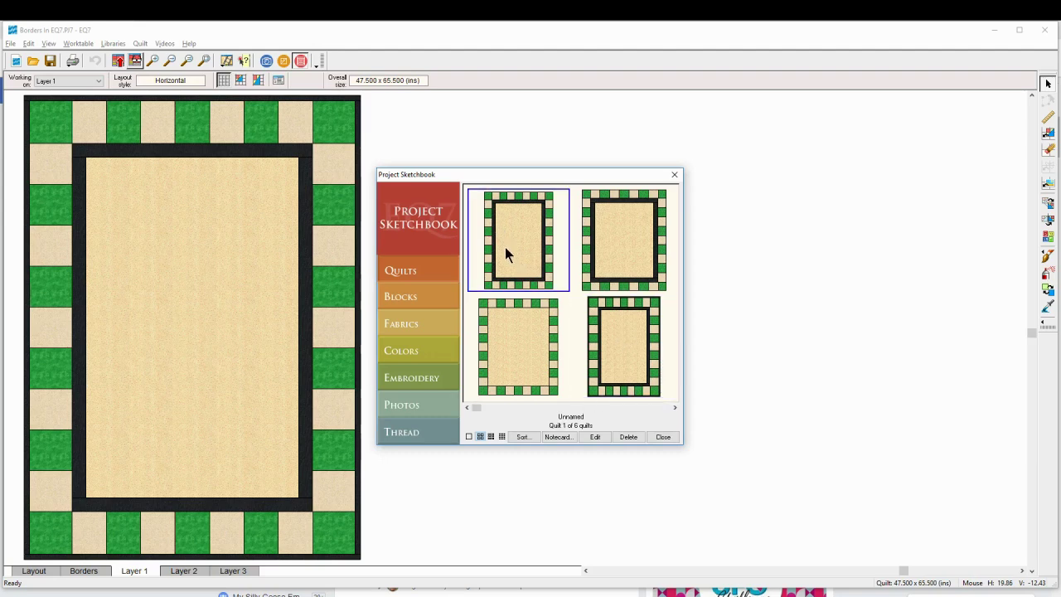
click(610, 344)
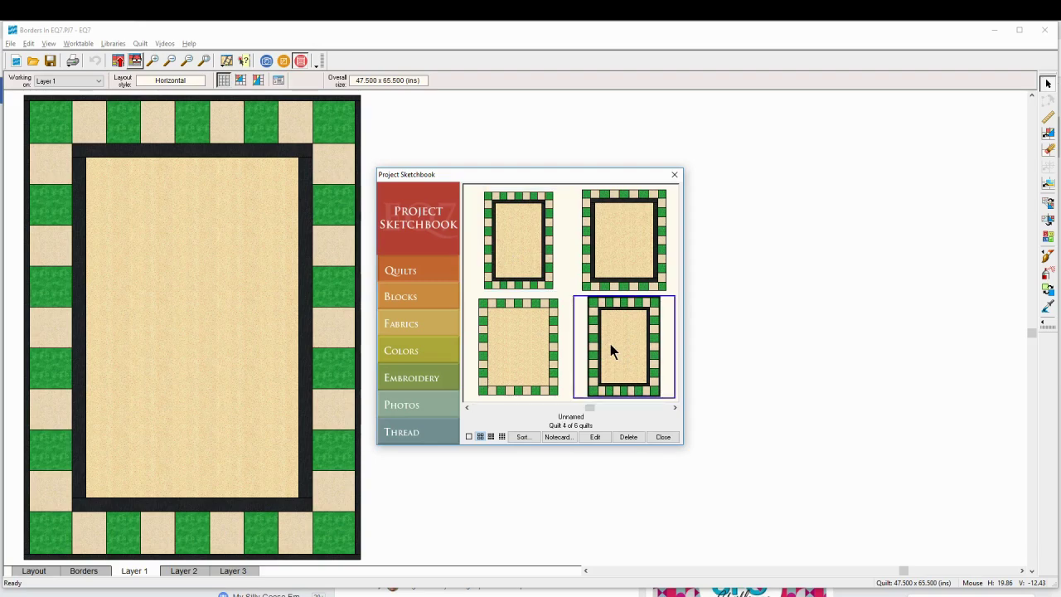
click(512, 258)
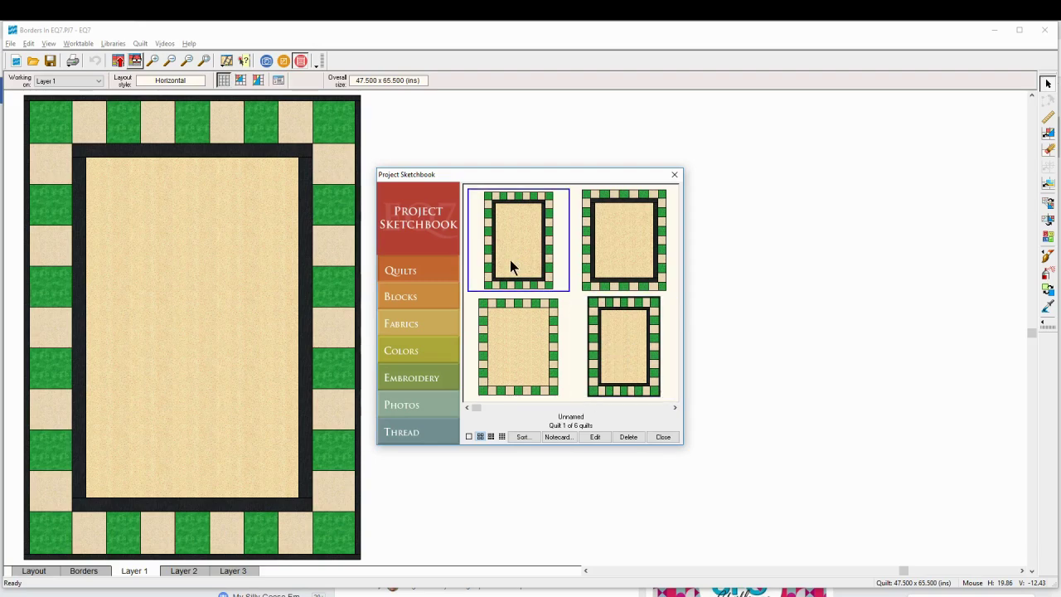
click(663, 436)
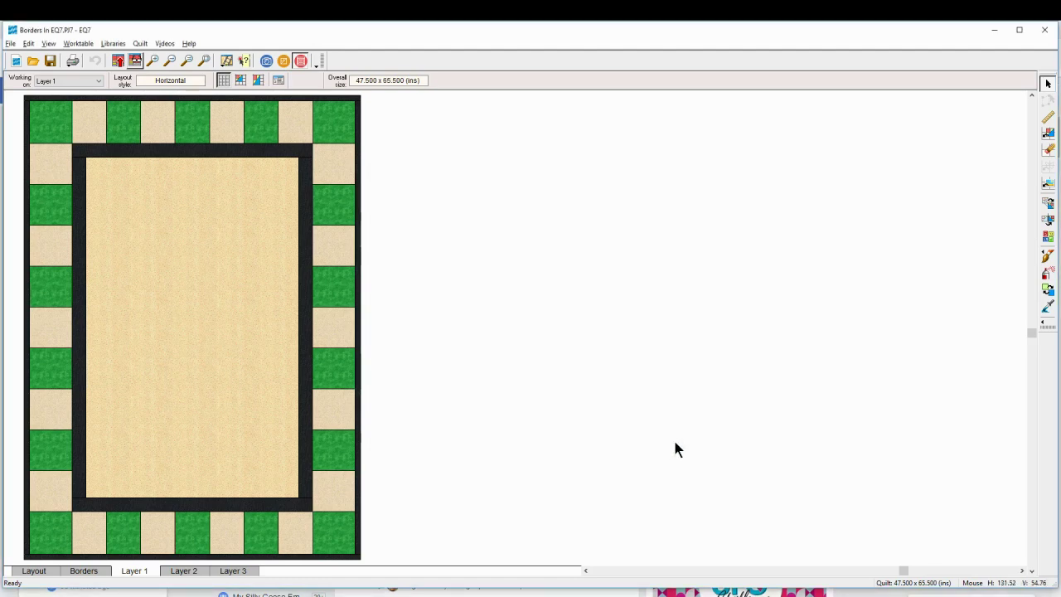